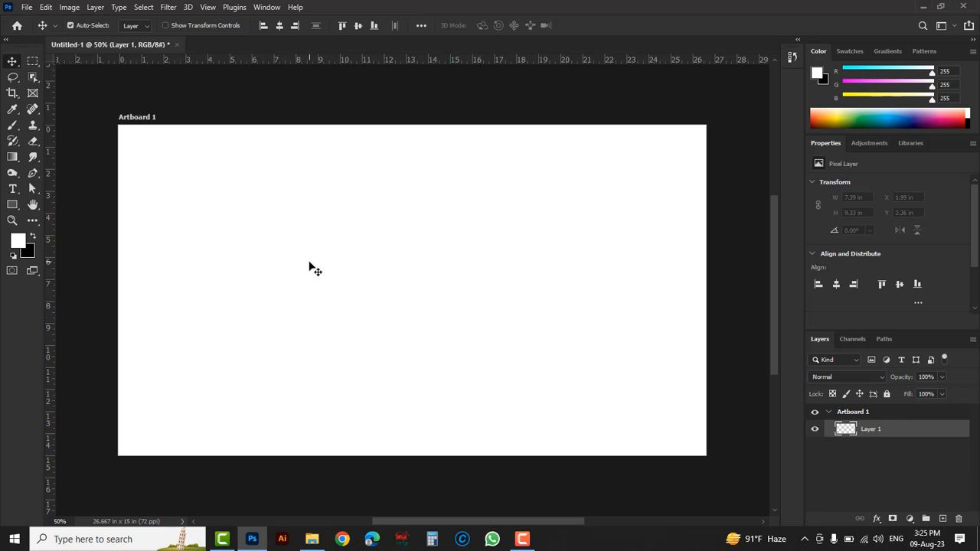
Activate the Brush tool and review its preset, blending mode, opacity and flow options.
left_click(18, 127)
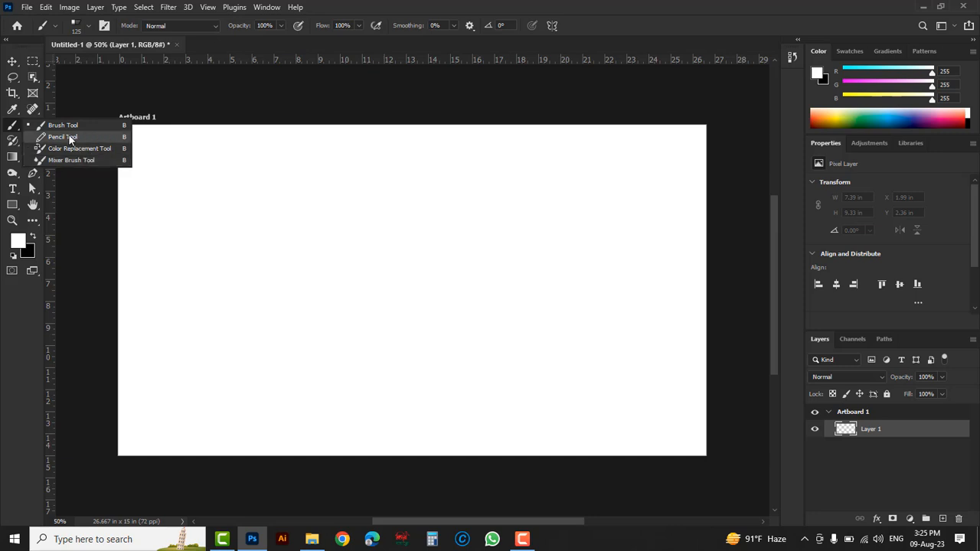
left_click(92, 125)
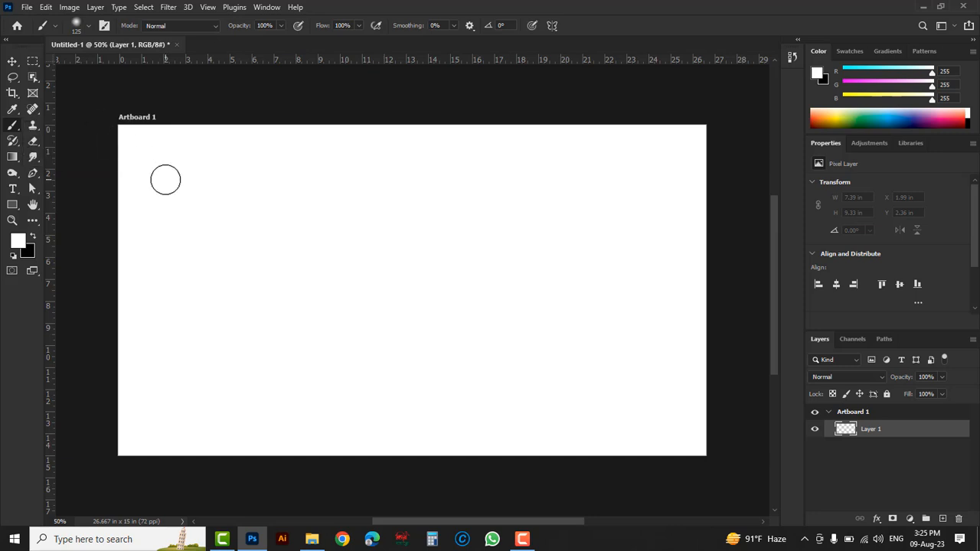
left_click(90, 27)
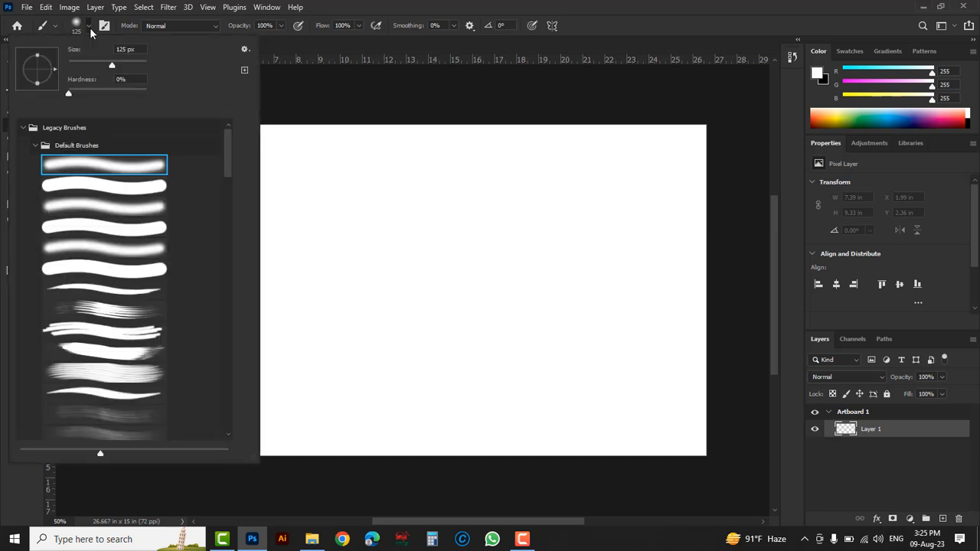
left_click(216, 27)
left_click(215, 28)
left_click(282, 26)
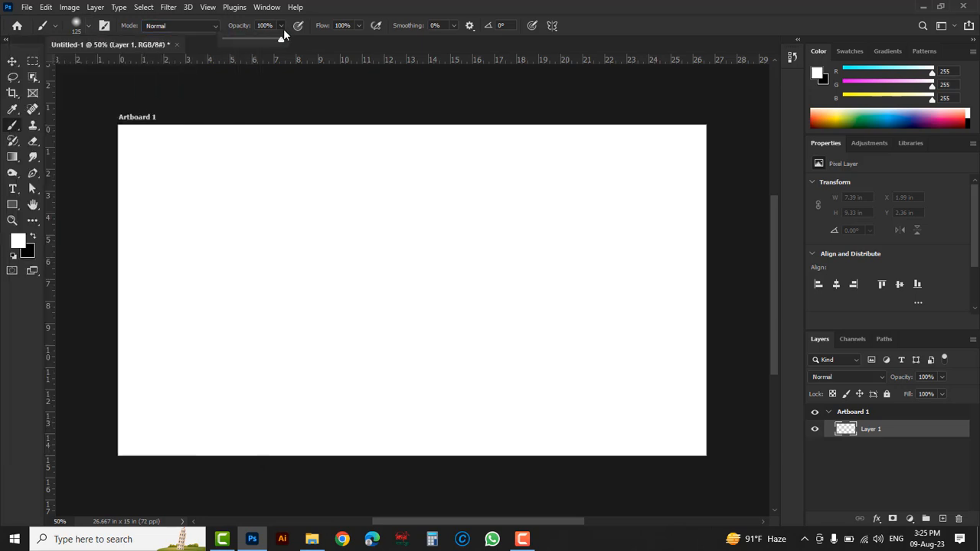
left_click(359, 27)
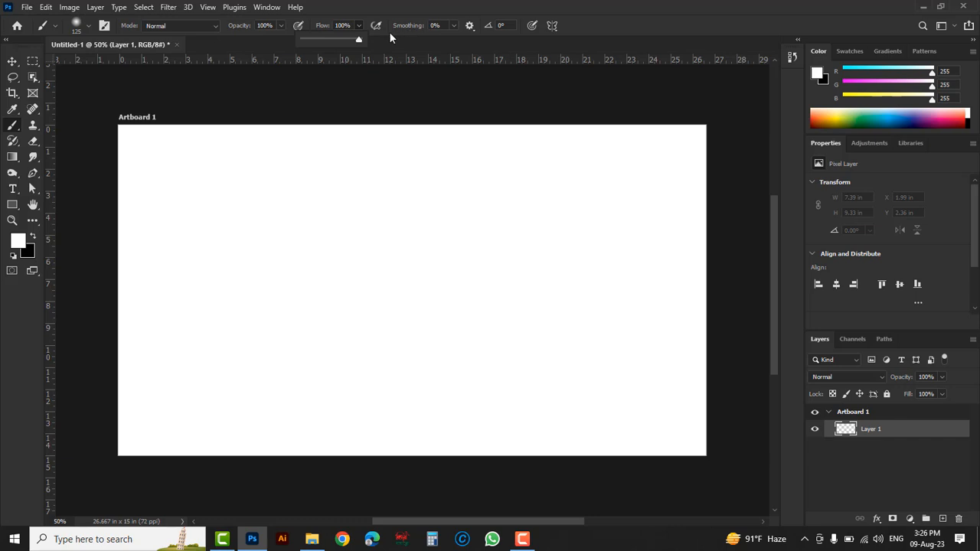
left_click(240, 256)
Choose the hard round brush from Default Brushes, keeping 125 px size and 100% hardness.
left_click(89, 28)
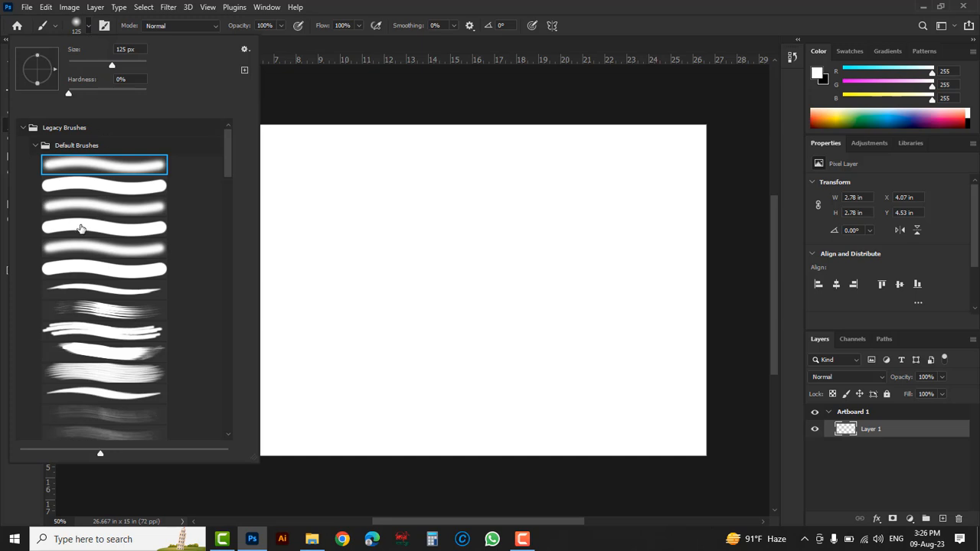
left_click(71, 188)
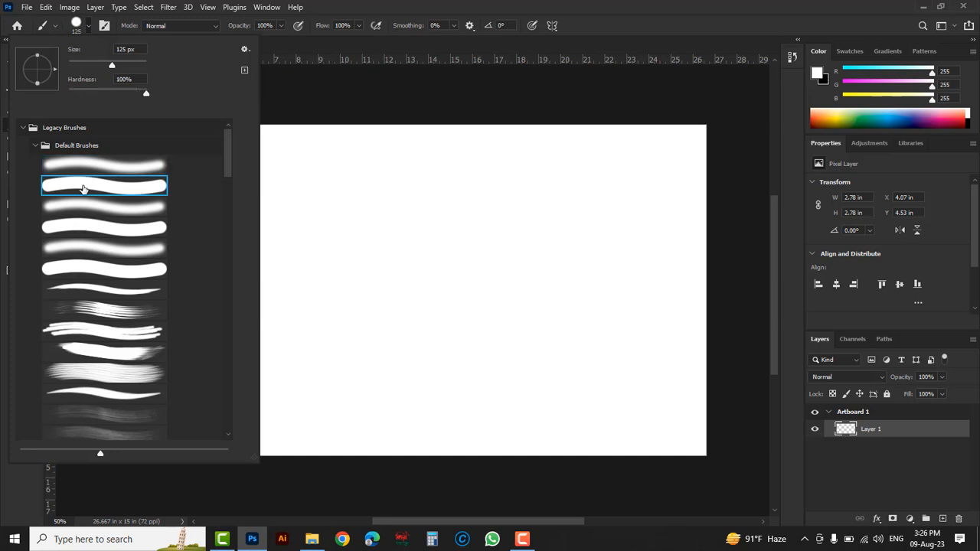
left_click(321, 187)
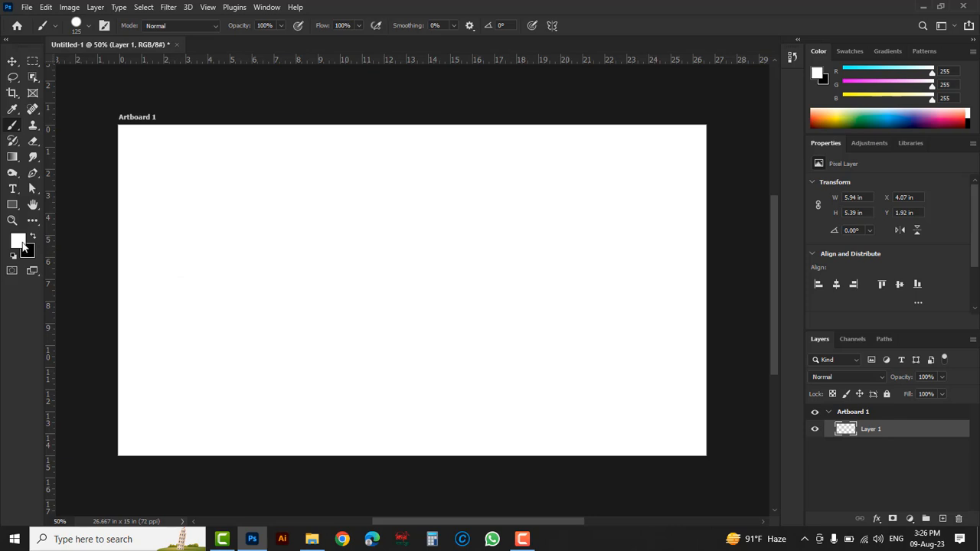
Set the foreground colour to bright red (RGB 255, 3, 0) and paint a large V on the left part of the artboard.
left_click(19, 242)
left_click(706, 273)
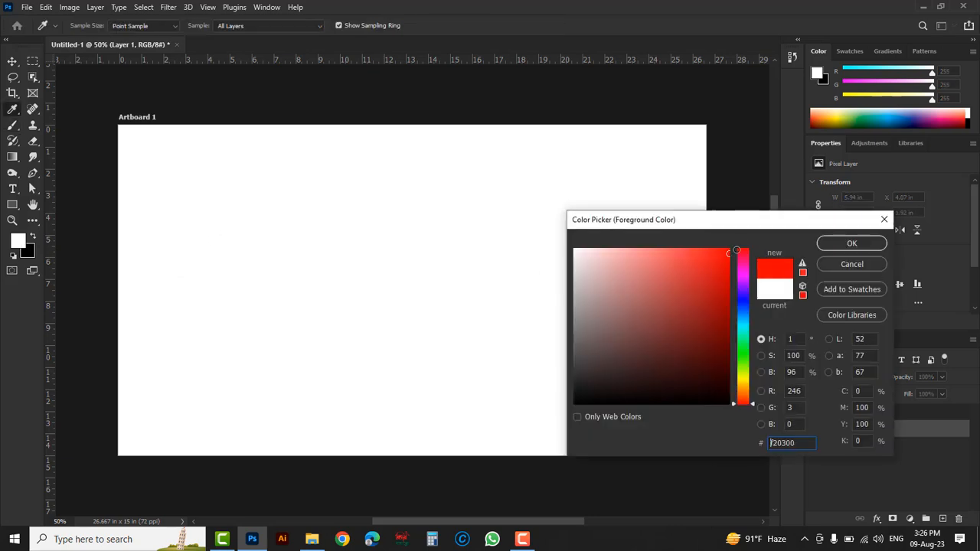
left_click(833, 242)
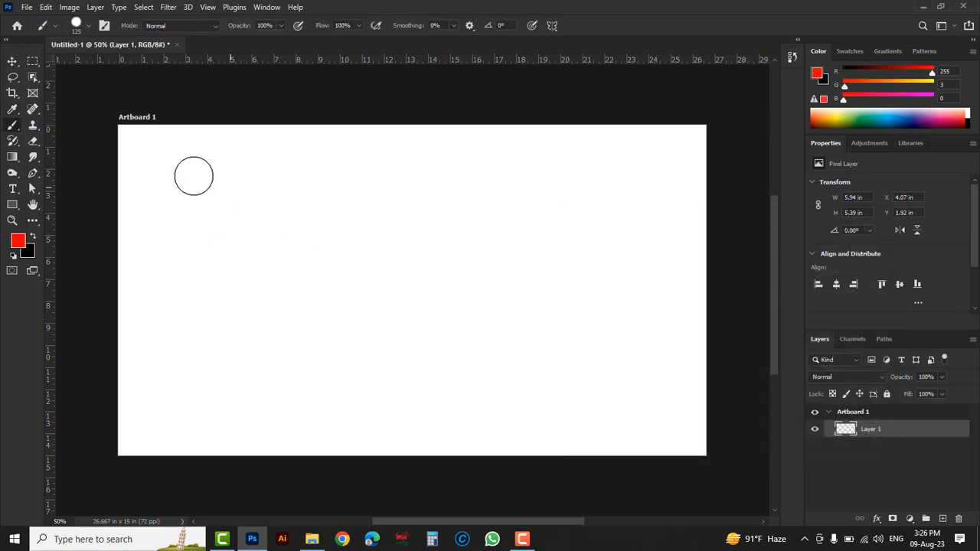
left_click_drag(188, 167, 189, 226)
mouse_move(192, 282)
left_mouse_down()
mouse_move(217, 292)
mouse_move(265, 194)
left_mouse_up()
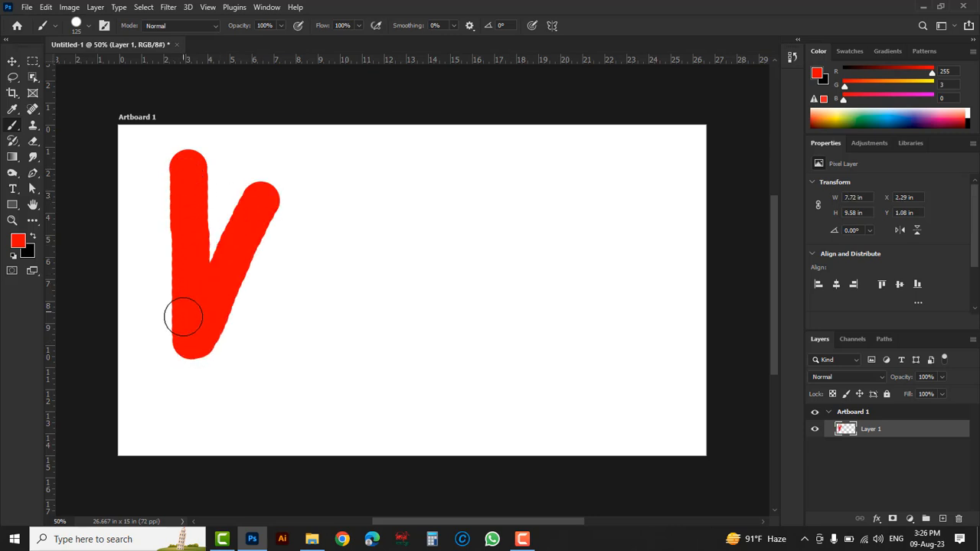
Switch to the 125 px soft round brush with 0% hardness and paint a second V beside the first.
left_click(84, 26)
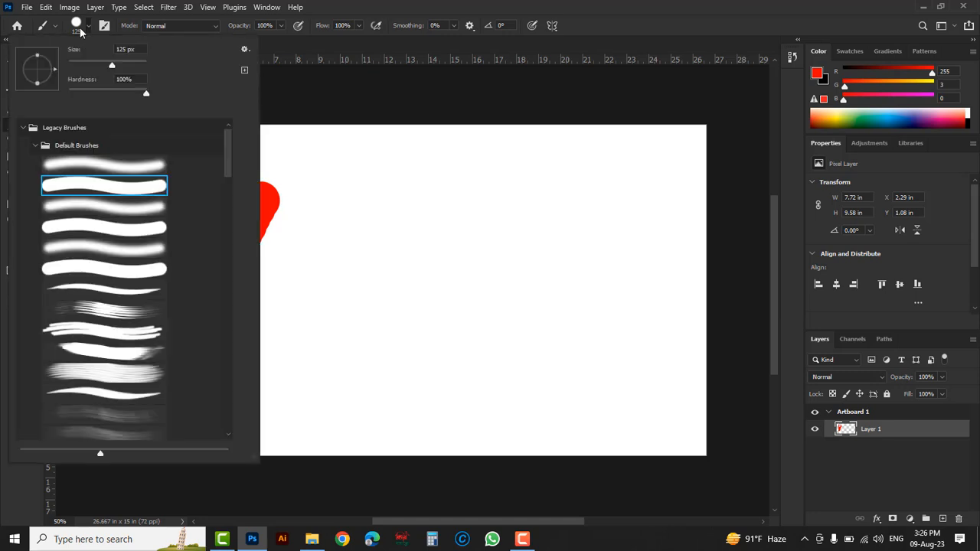
left_click(73, 165)
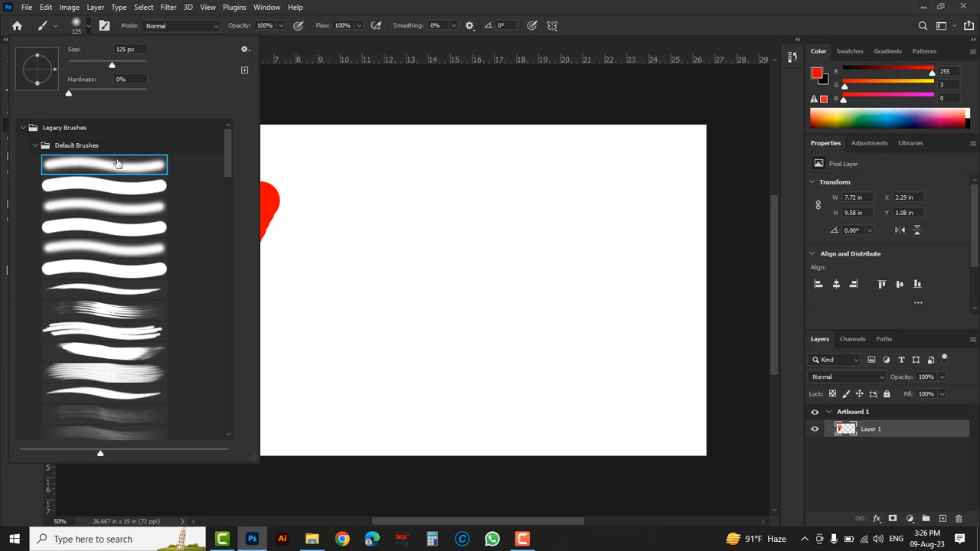
left_click(603, 29)
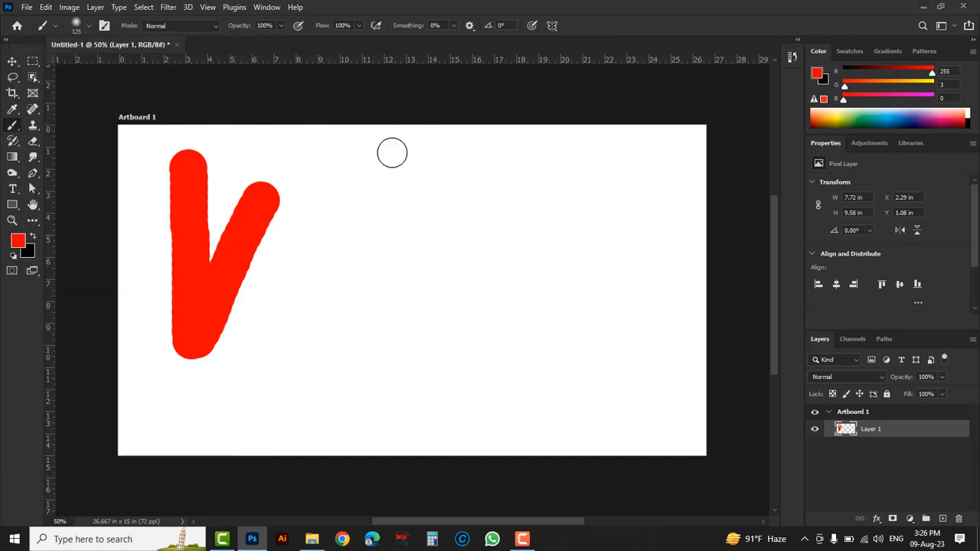
mouse_move(319, 184)
left_mouse_down()
mouse_move(330, 308)
mouse_move(418, 182)
left_mouse_up()
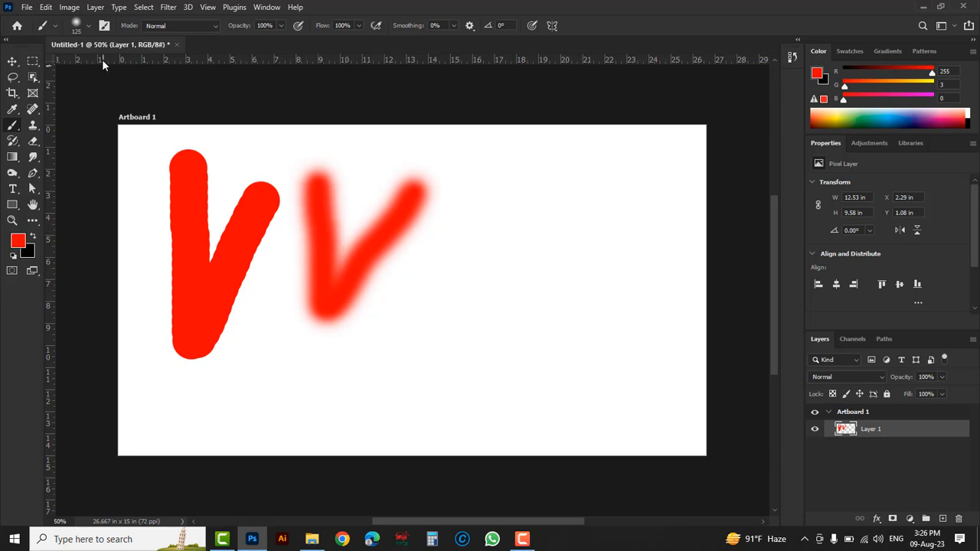
Raise the soft round brush's hardness to 100% and try a stroke beside the soft V.
left_click(88, 26)
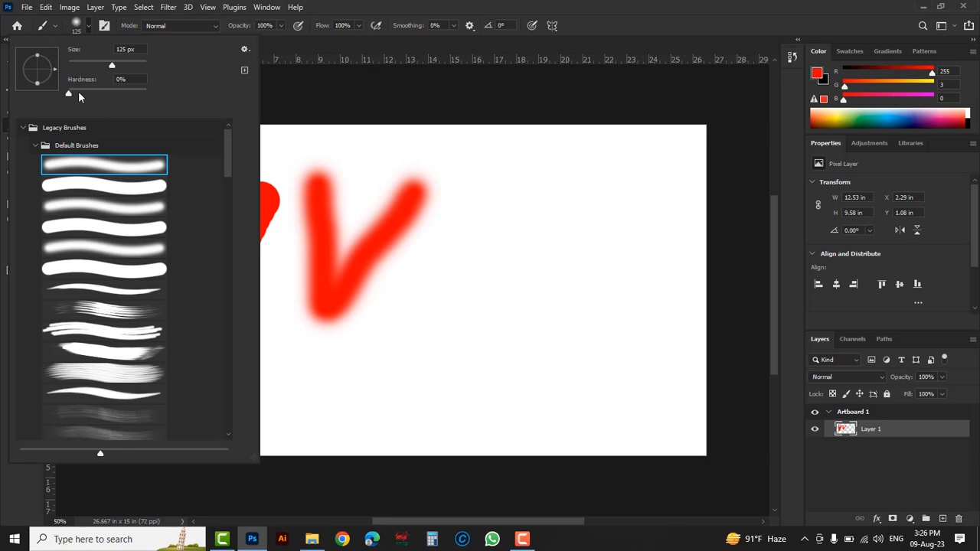
left_click_drag(68, 93, 142, 95)
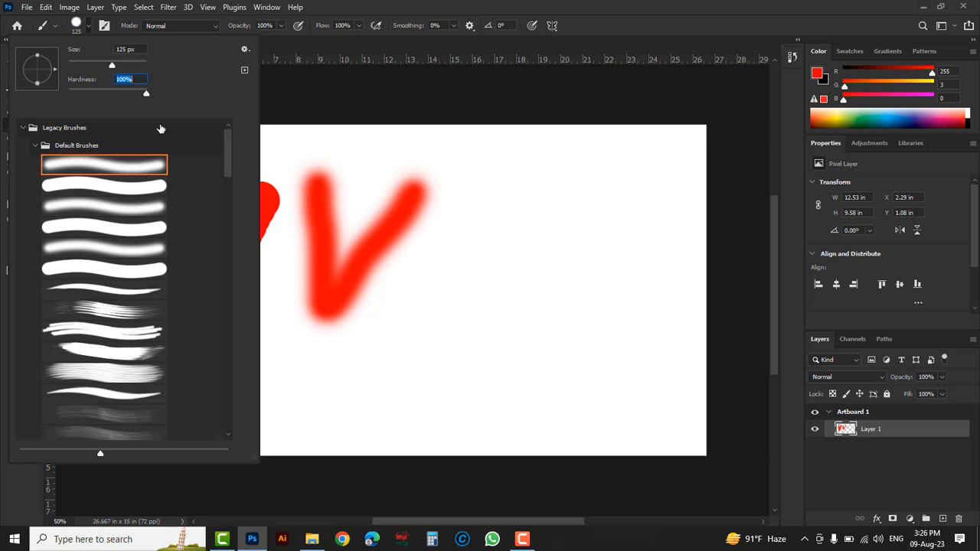
mouse_move(463, 161)
left_mouse_down()
mouse_move(500, 266)
mouse_move(516, 161)
left_mouse_up()
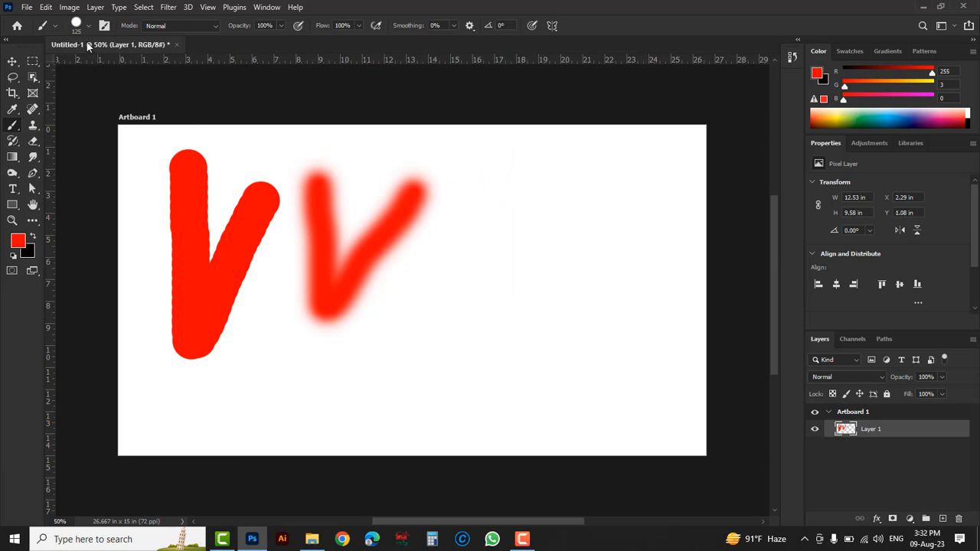
Pick the sparse, streaky bristle brush from Default Brushes and paint an S-shaped stroke beside the soft V.
left_click(89, 26)
mouse_move(228, 141)
left_mouse_down()
mouse_move(233, 202)
mouse_move(233, 149)
left_mouse_up()
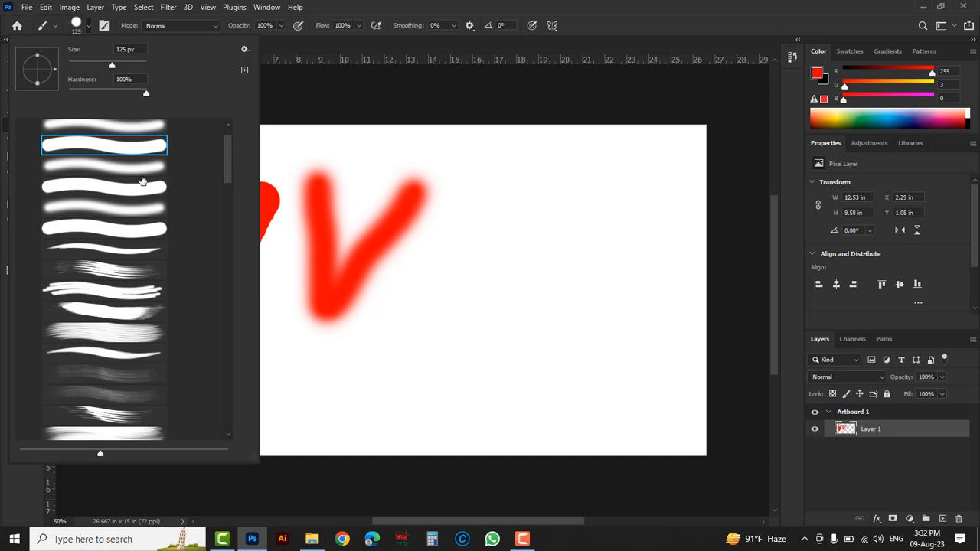
left_click(101, 270)
left_click(479, 186)
mouse_move(492, 191)
left_mouse_down()
mouse_move(505, 241)
mouse_move(448, 342)
mouse_move(366, 373)
left_mouse_up()
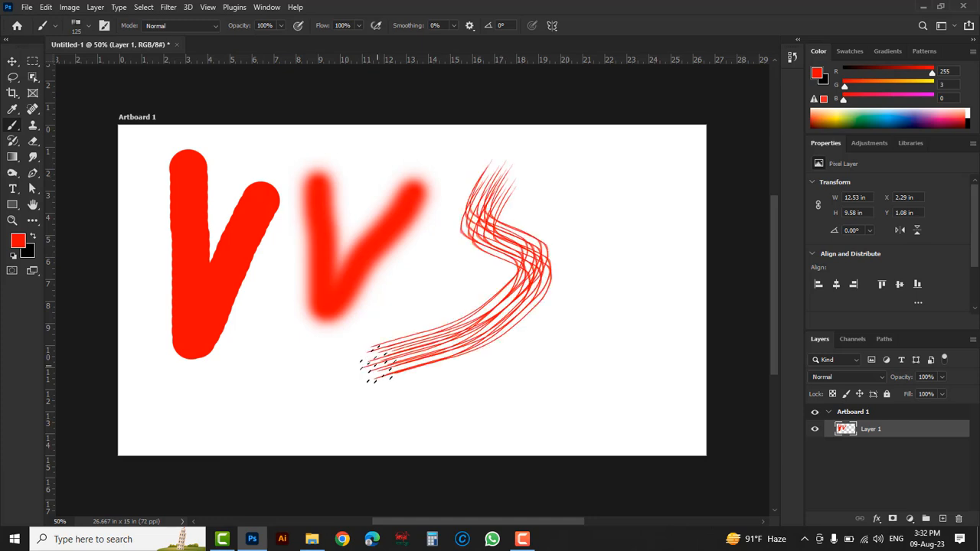
Pick the dense bristle brush from Default Brushes and paint a large S-shaped stroke near the artboard's right edge.
left_click(88, 27)
left_click_drag(229, 149, 230, 181)
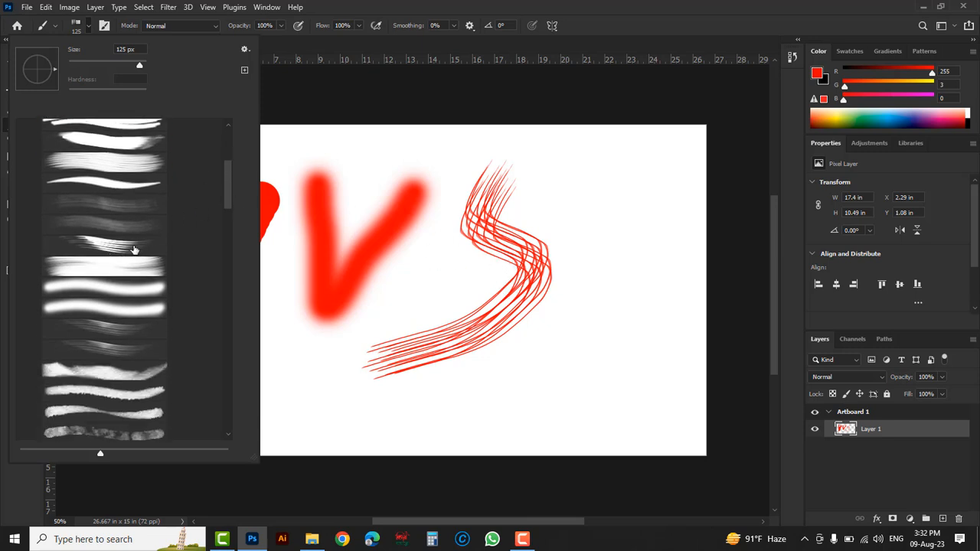
left_click(98, 160)
left_click_drag(590, 175, 656, 324)
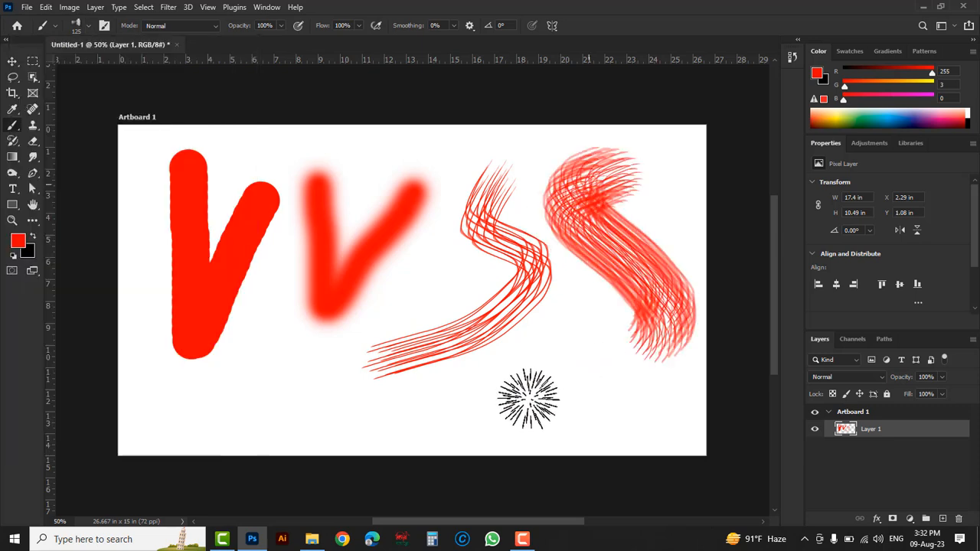
left_click_drag(529, 398, 525, 394)
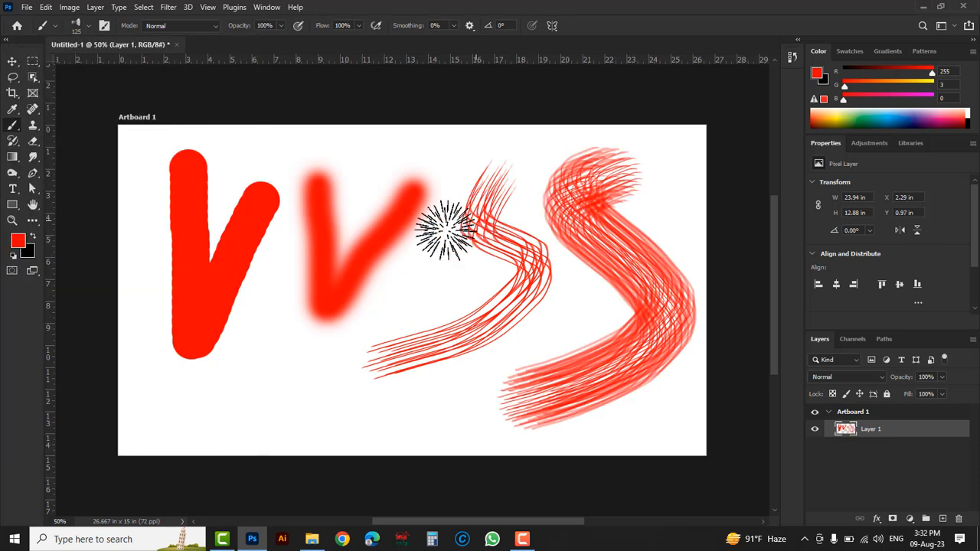
Collapse the Default Brushes set and look through the Assorted, Basic and Calligraphic brush sets.
left_click(89, 27)
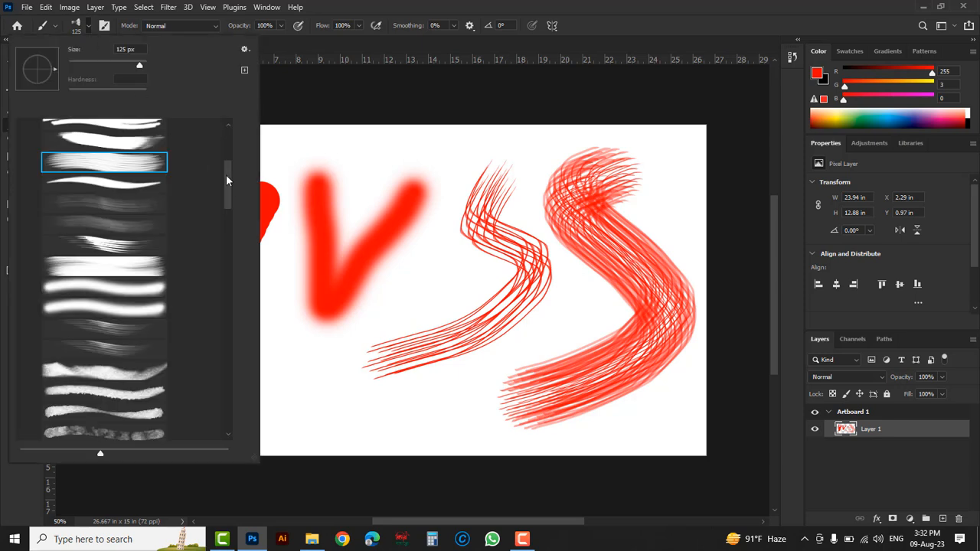
left_click_drag(228, 183, 228, 140)
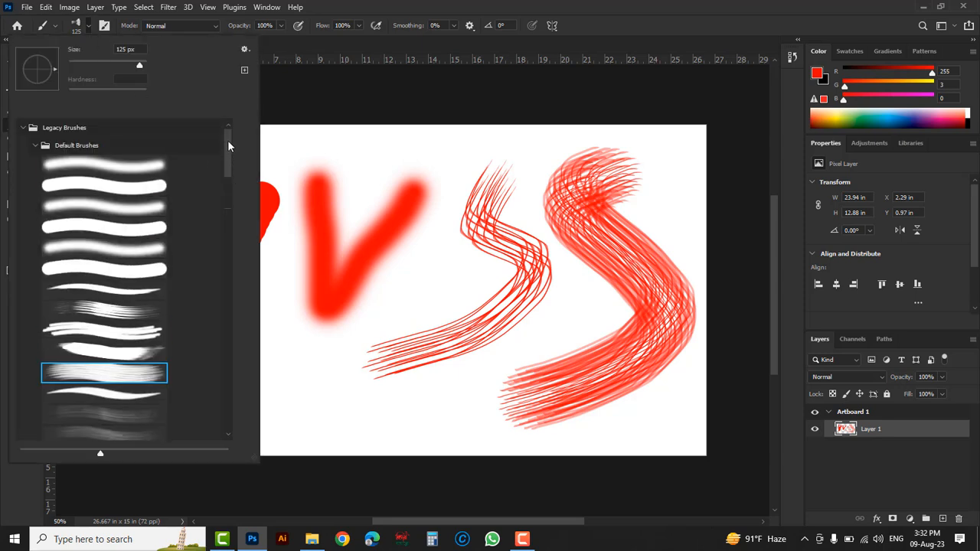
left_click(34, 147)
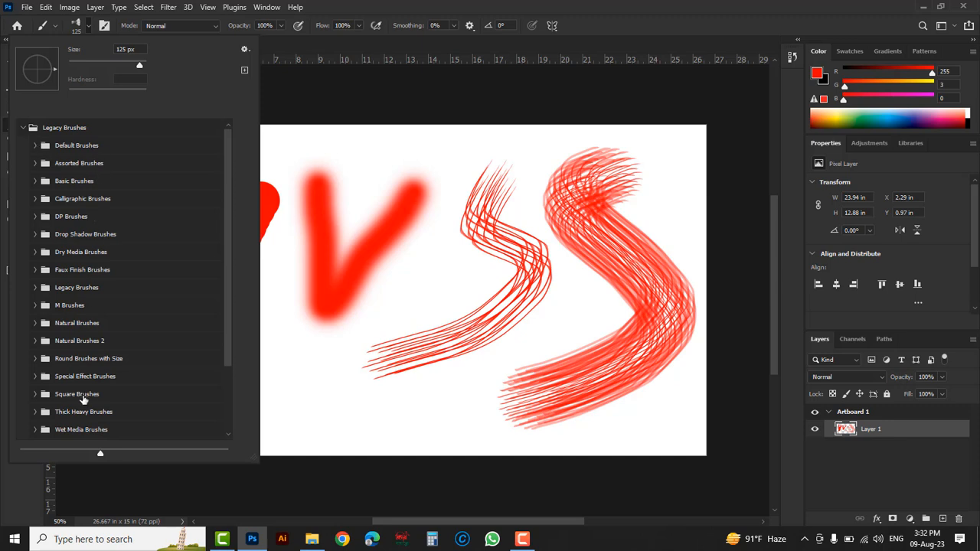
left_click(35, 163)
left_click(33, 163)
left_click(34, 181)
left_click(33, 180)
left_click(34, 199)
left_click(34, 198)
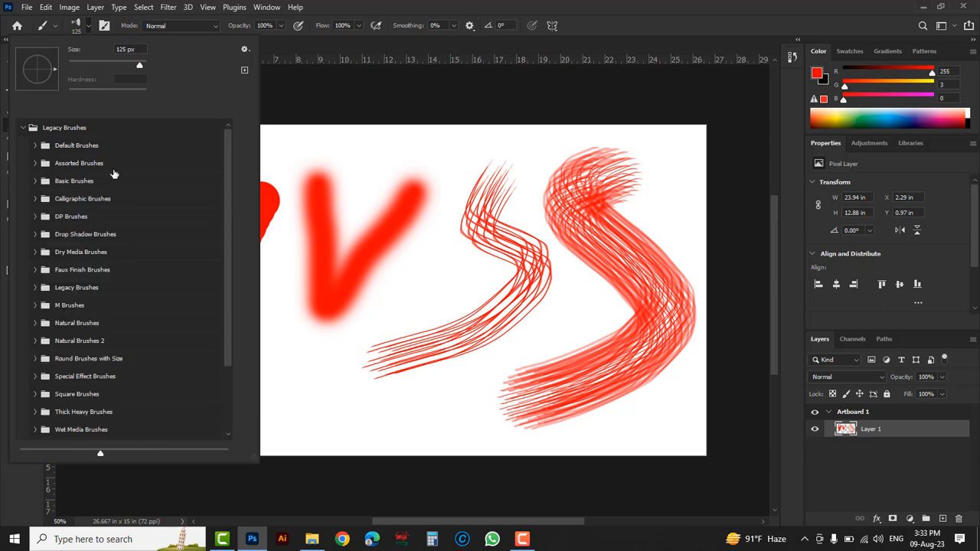
Restore the Legacy Brushes set to the list of brush presets.
left_click(245, 50)
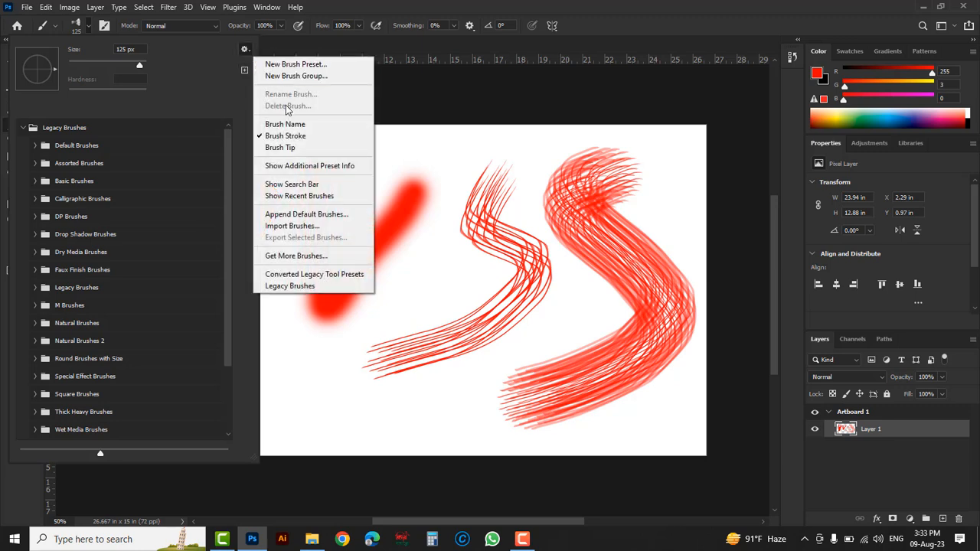
left_click(289, 285)
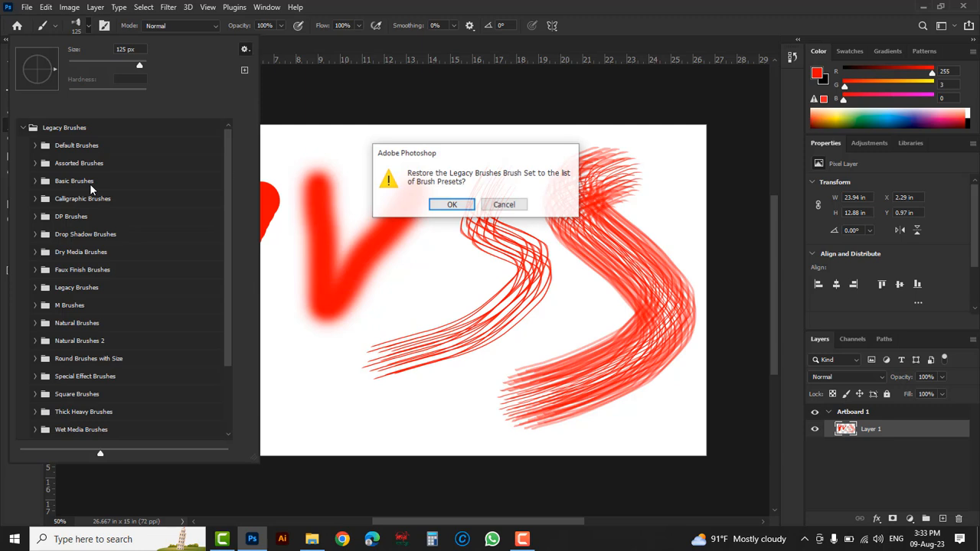
left_click(448, 205)
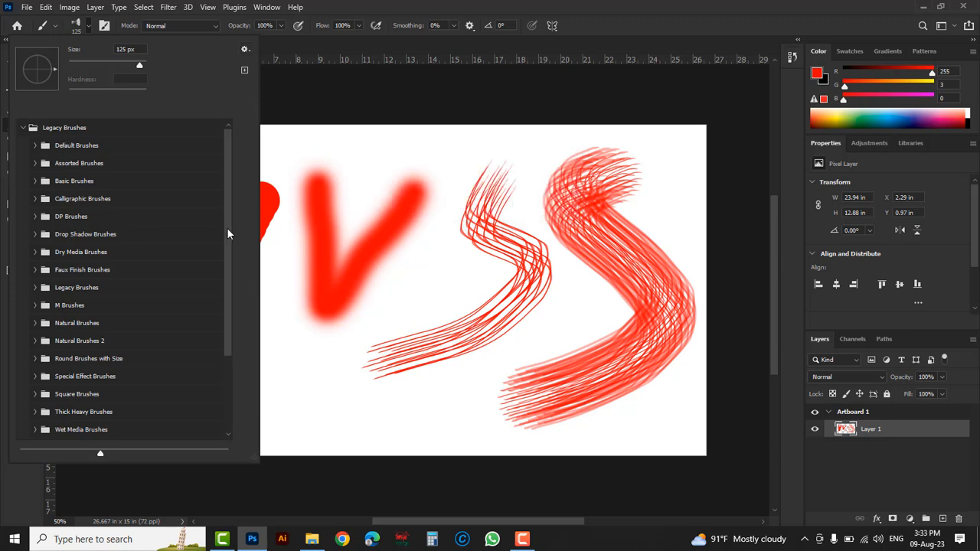
Select the 112 px grass-blade brush from the Default Brushes set.
left_click(35, 146)
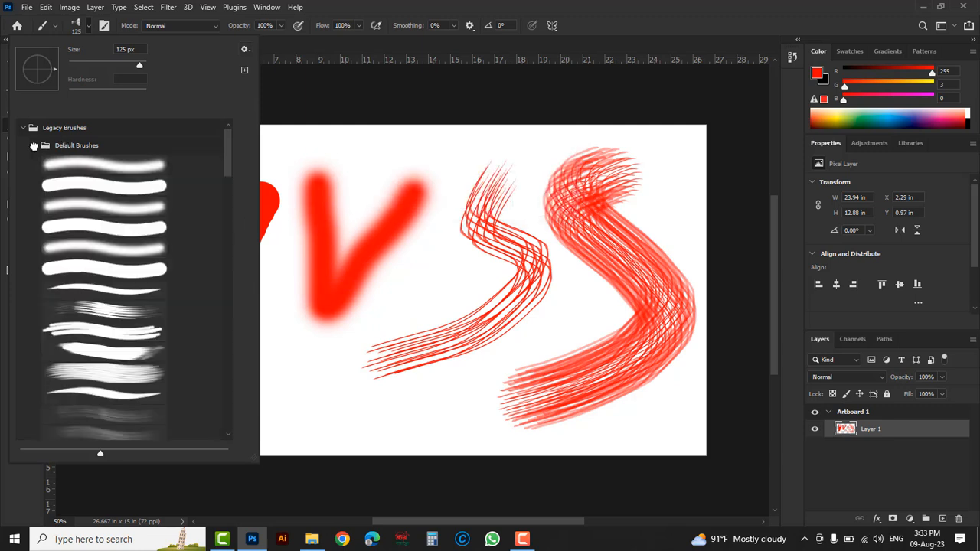
left_click_drag(229, 153, 232, 330)
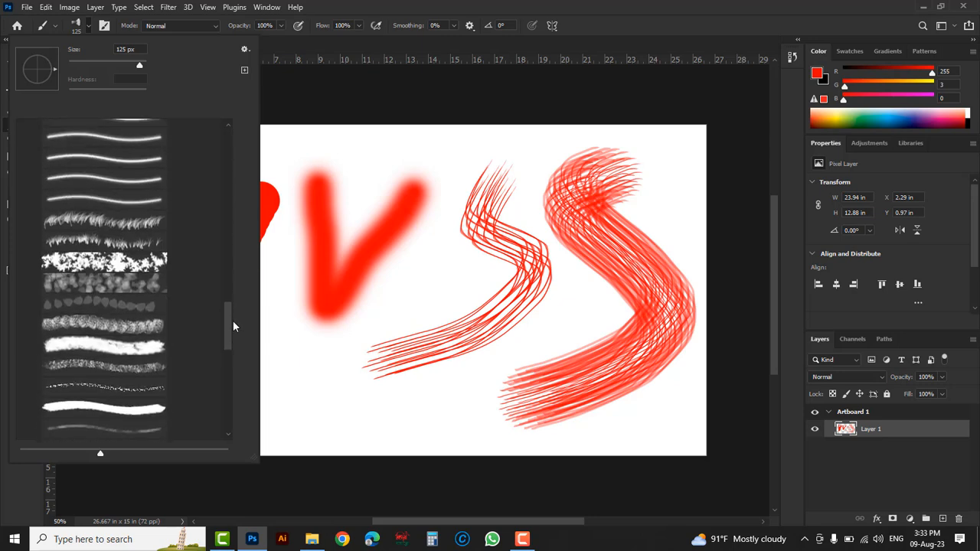
left_click(88, 222)
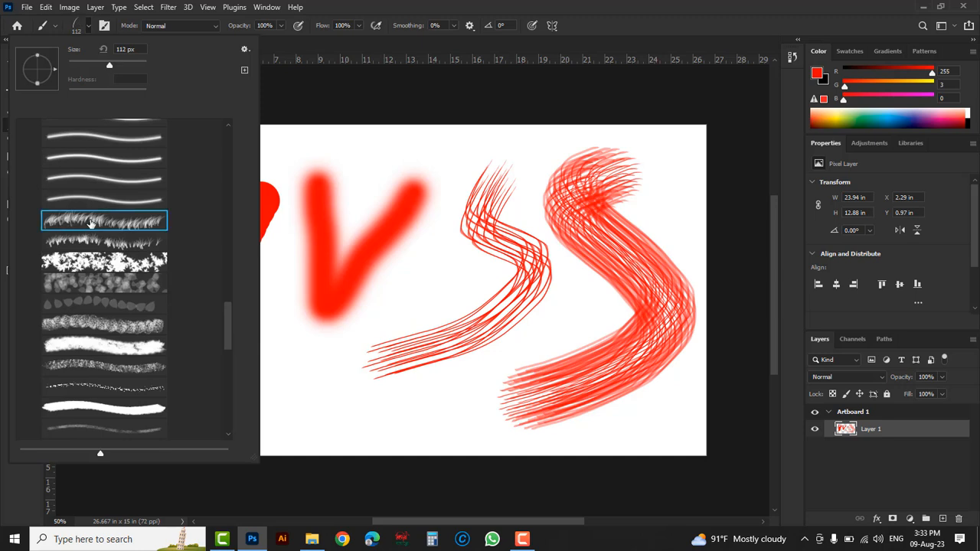
left_click(585, 54)
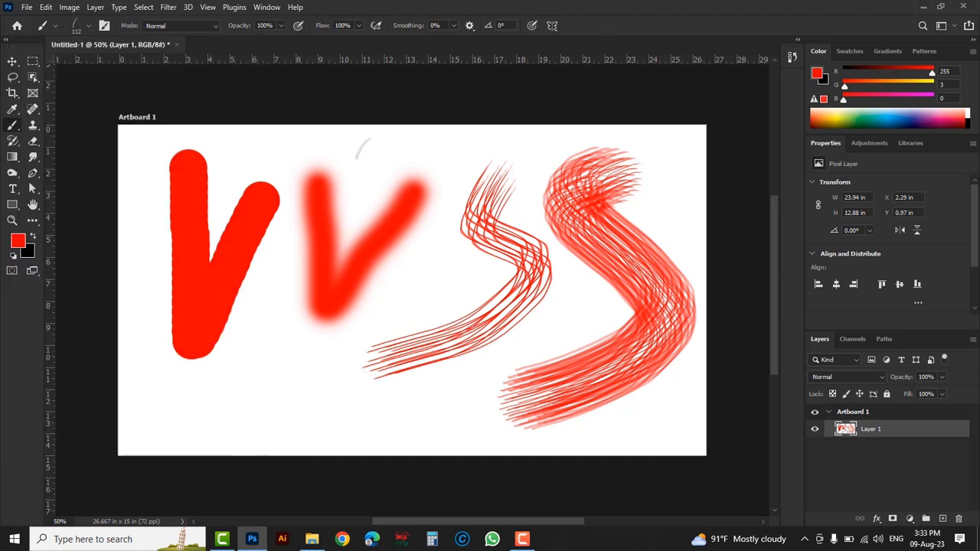
Set the background colour to bright green and paint a wavy strip of grass below the leftmost red V.
left_click(29, 252)
left_click(721, 264)
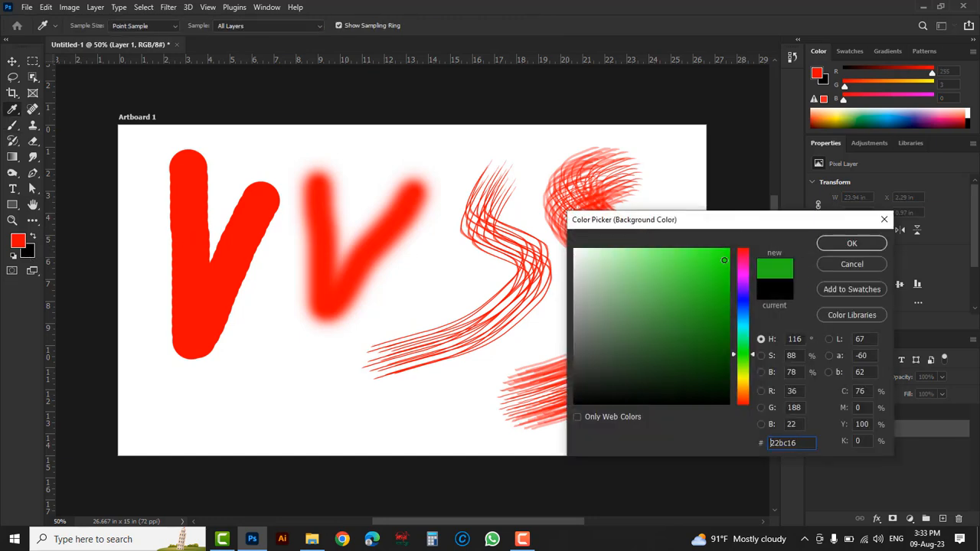
left_click(850, 243)
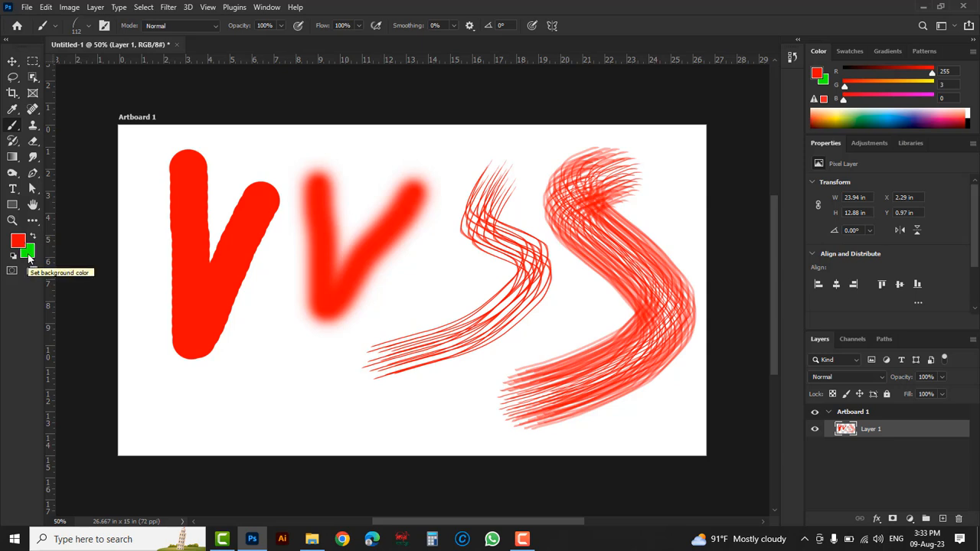
mouse_move(140, 422)
left_mouse_down()
mouse_move(202, 375)
mouse_move(366, 426)
mouse_move(411, 415)
left_mouse_up()
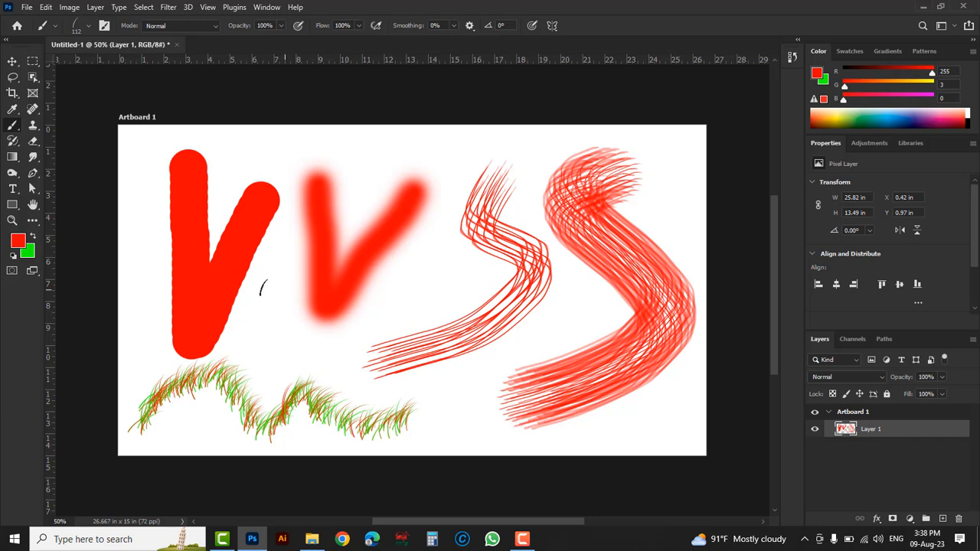
Set the foreground colour to white (ffffff).
left_click(19, 242)
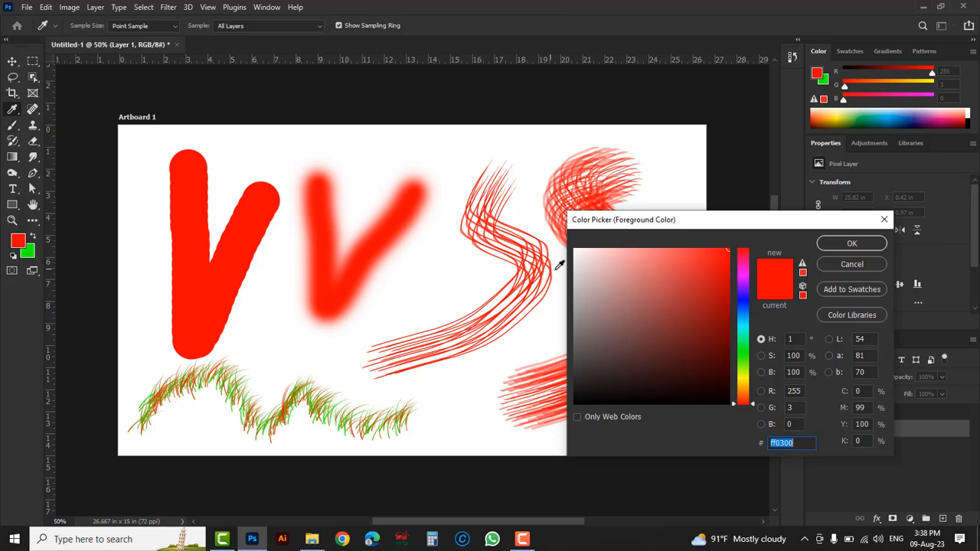
left_click_drag(582, 265, 563, 218)
left_click(849, 243)
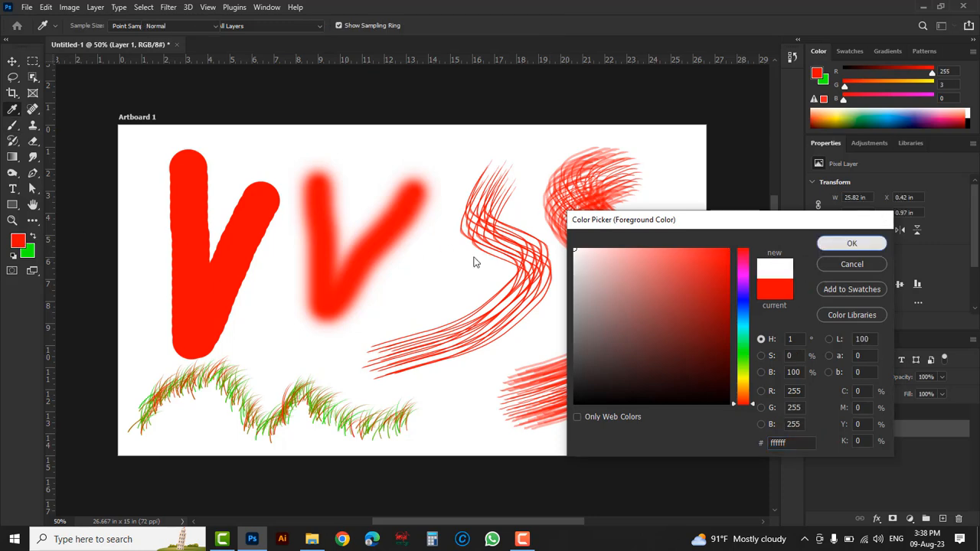
Choose the 112 px hard round brush from Default Brushes and paint over the leftmost red V in white.
left_click(88, 25)
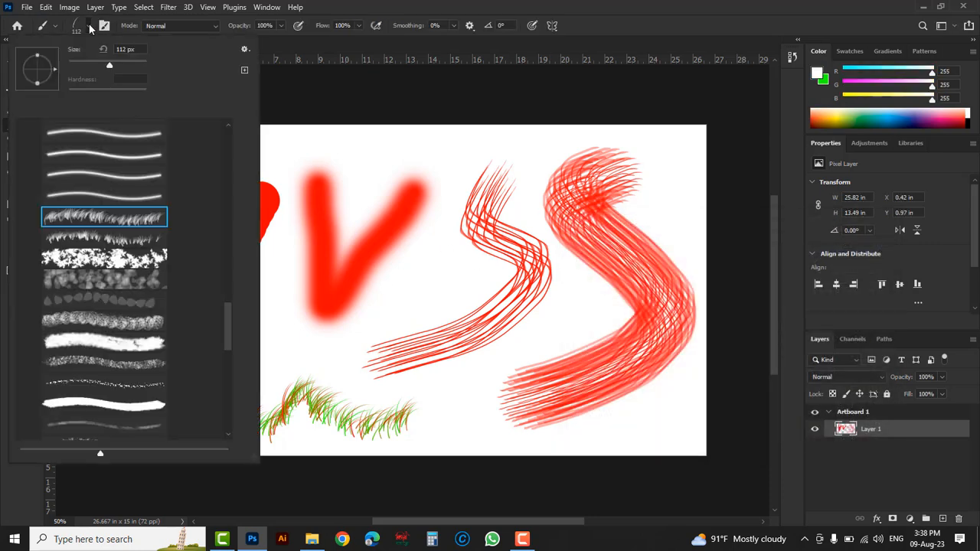
left_click_drag(234, 324, 232, 140)
left_click(88, 190)
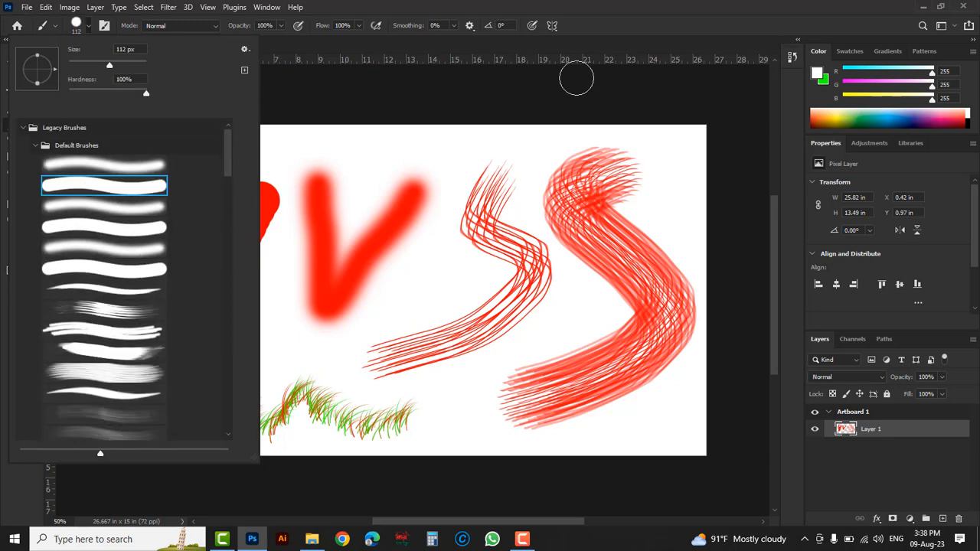
left_click(604, 26)
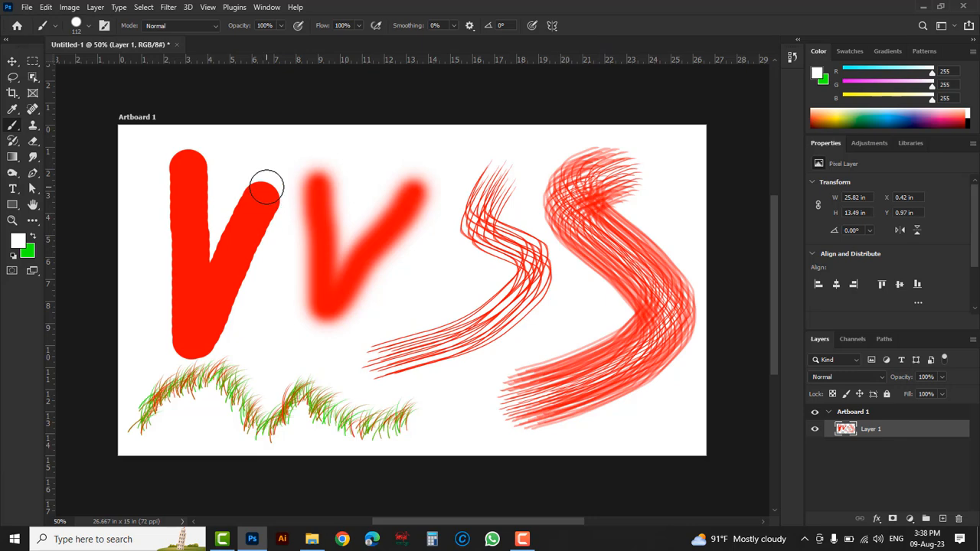
left_click(25, 240)
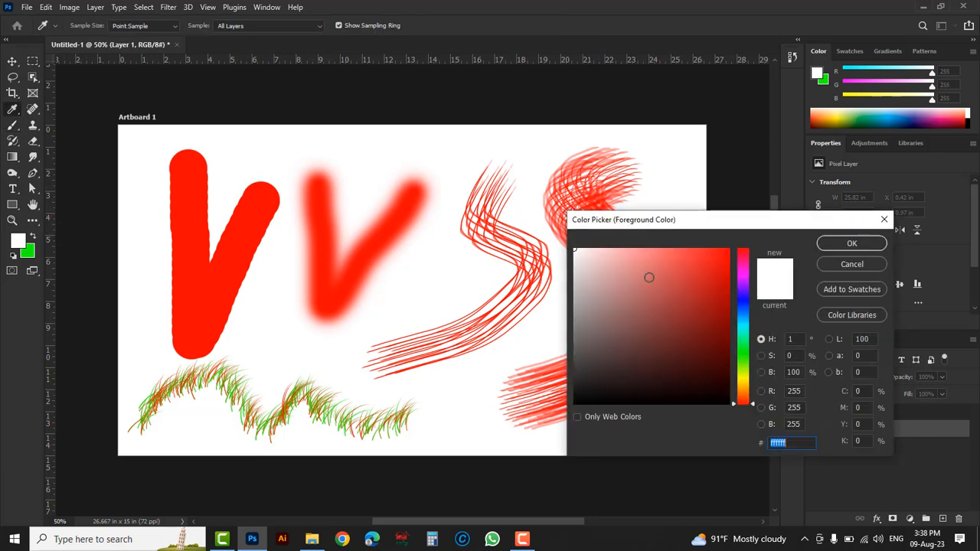
left_click(822, 246)
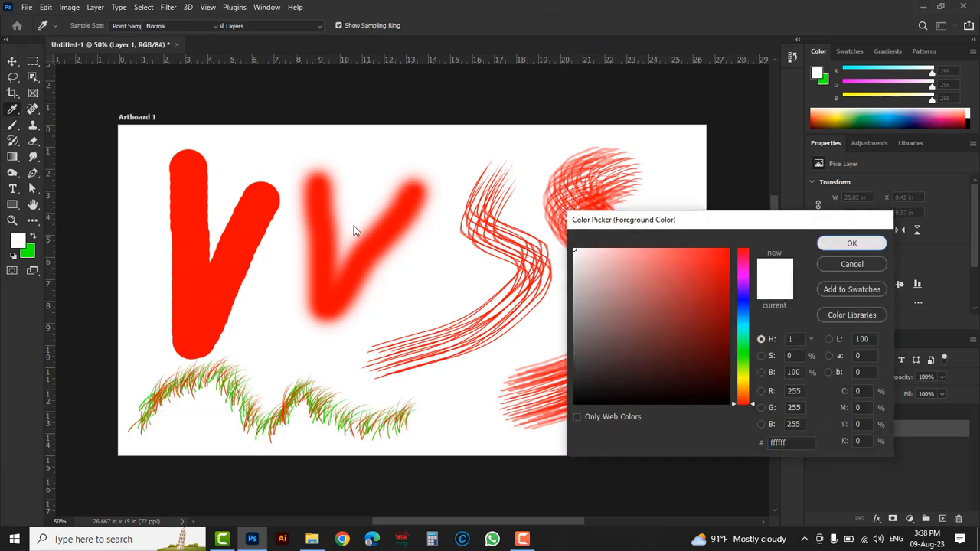
mouse_move(270, 238)
left_mouse_down()
mouse_move(270, 168)
mouse_move(275, 248)
mouse_move(238, 219)
mouse_move(224, 319)
mouse_move(214, 331)
mouse_move(224, 242)
mouse_move(196, 346)
mouse_move(182, 312)
mouse_move(204, 182)
mouse_move(173, 276)
mouse_move(197, 170)
left_mouse_up()
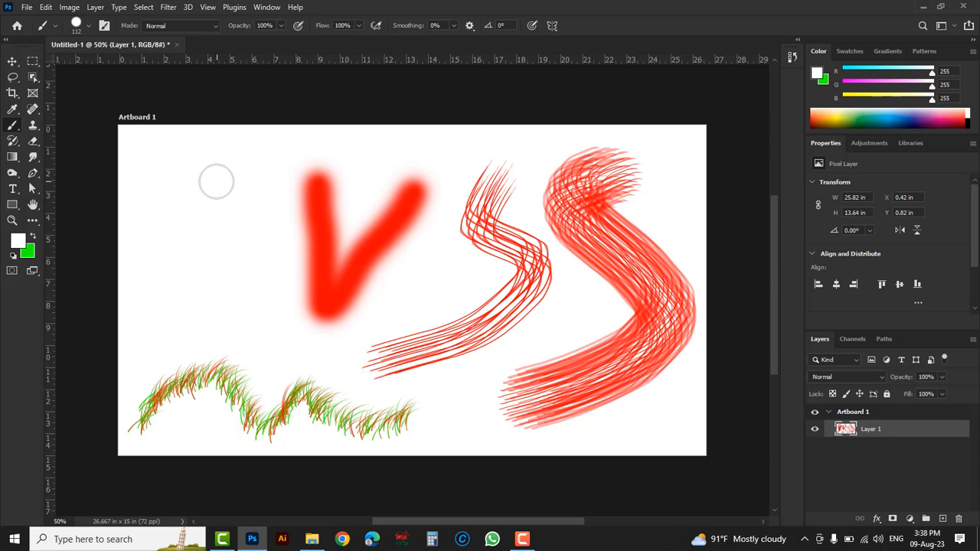
Set the foreground colour to blue (RGB 0, 108, 255) and paint a large 2 and 1 beside the soft red V.
left_click(16, 243)
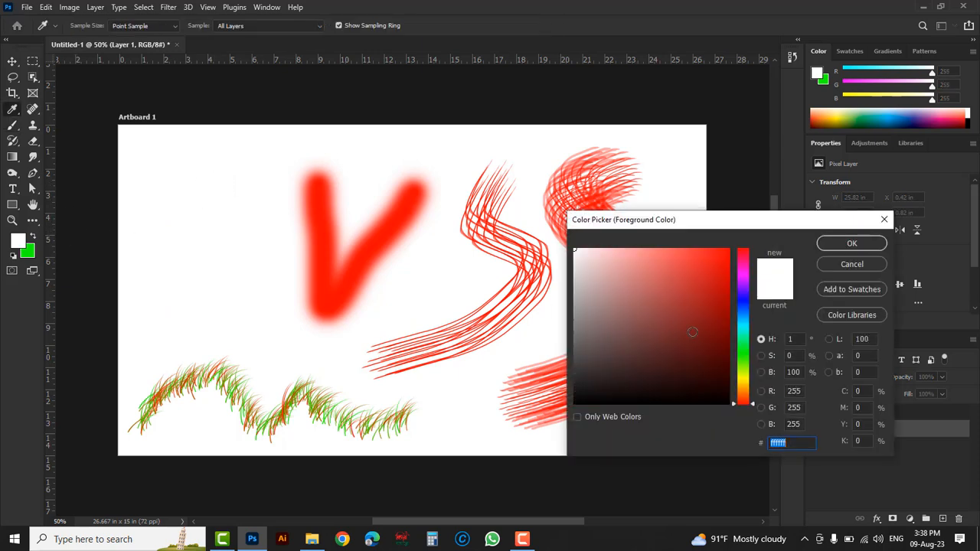
left_click(743, 311)
left_click_drag(691, 283, 841, 243)
left_click(851, 243)
mouse_move(182, 195)
left_mouse_down()
mouse_move(225, 214)
mouse_move(164, 313)
mouse_move(257, 336)
left_mouse_up()
left_click_drag(259, 164, 276, 290)
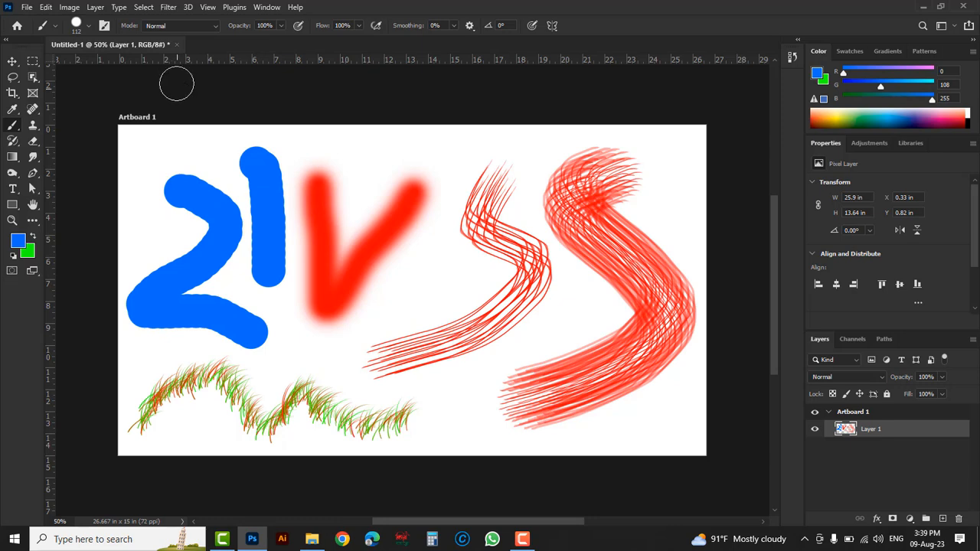
Close the document without saving and create a custom 1920 x 1080 px document at 72 ppi.
left_click(178, 45)
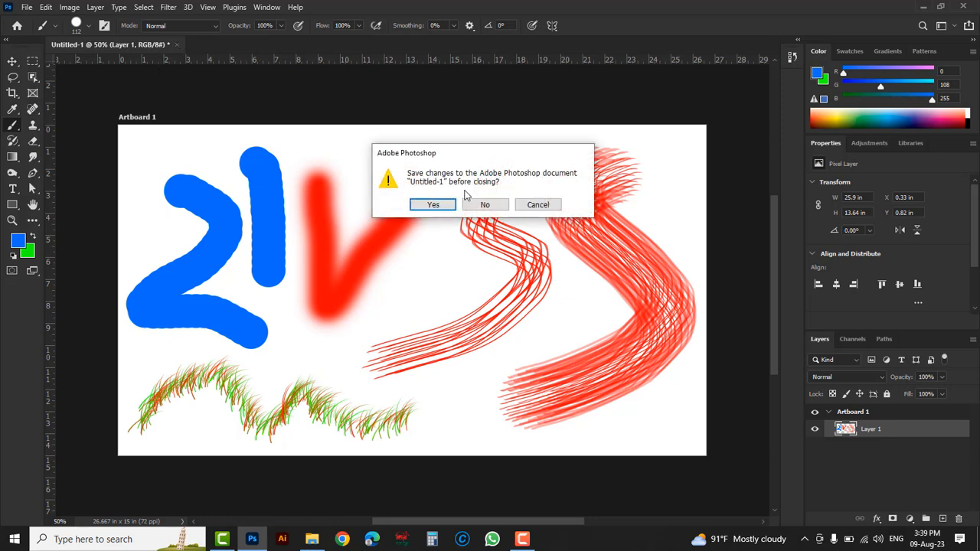
left_click(485, 203)
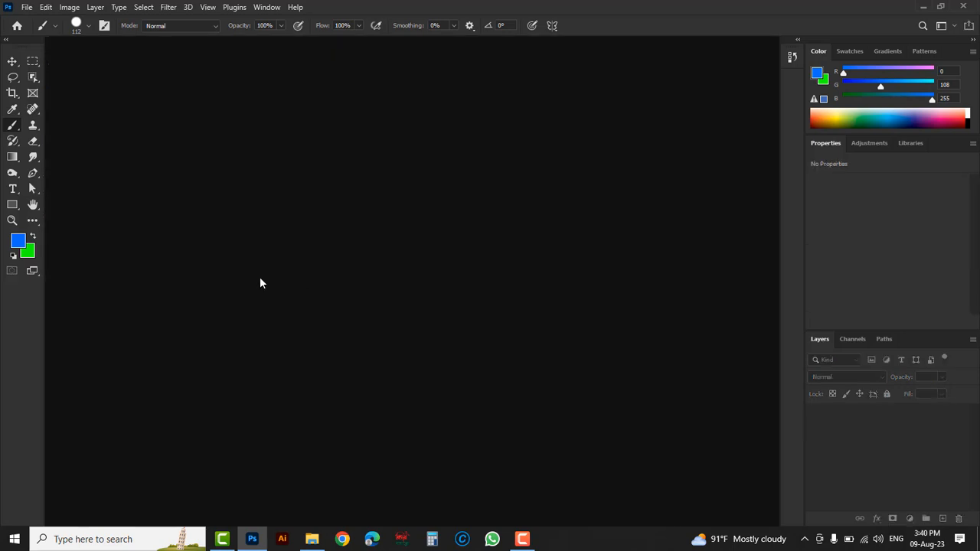
left_click(26, 7)
left_click(34, 16)
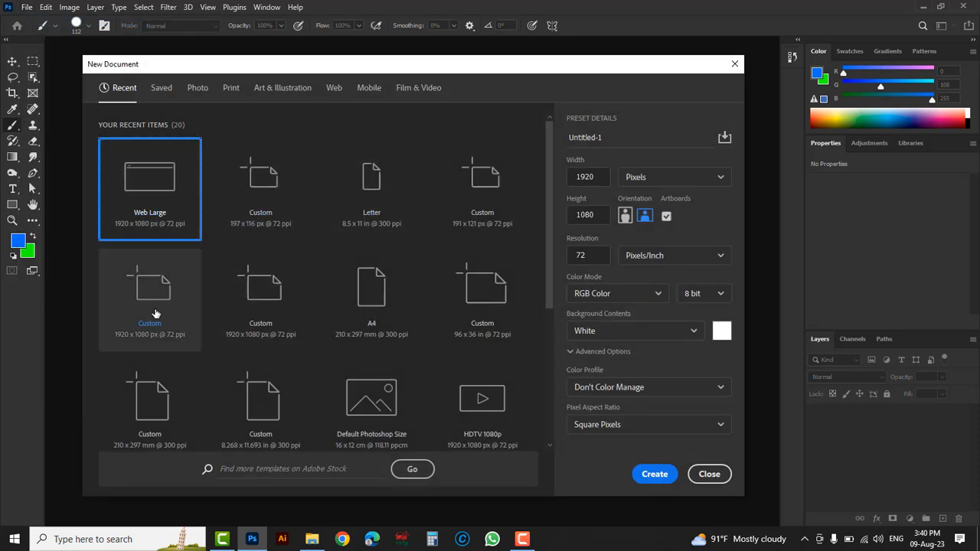
left_click(170, 309)
left_click(655, 476)
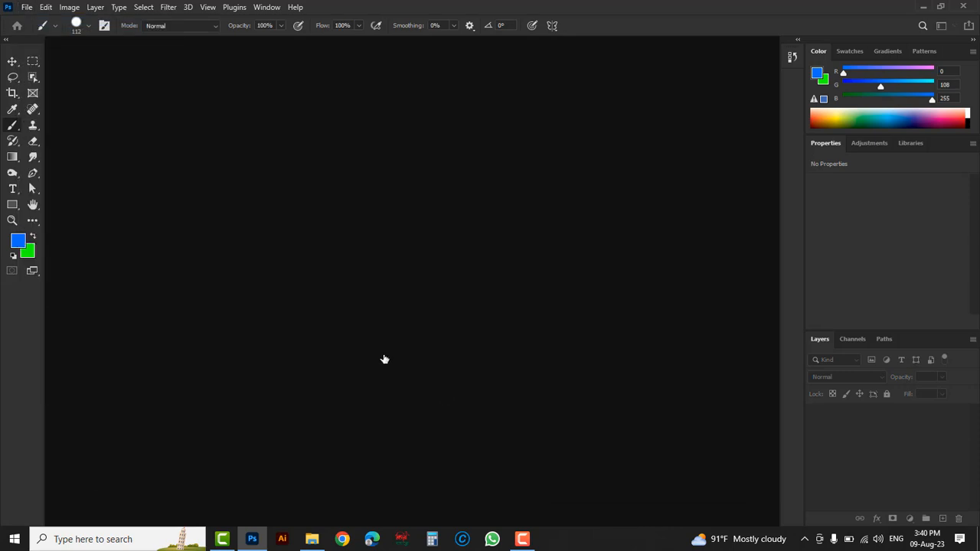
Switch to the Pencil tool and choose the second hard round brush in Default Brushes at 175 px.
right_click(10, 128)
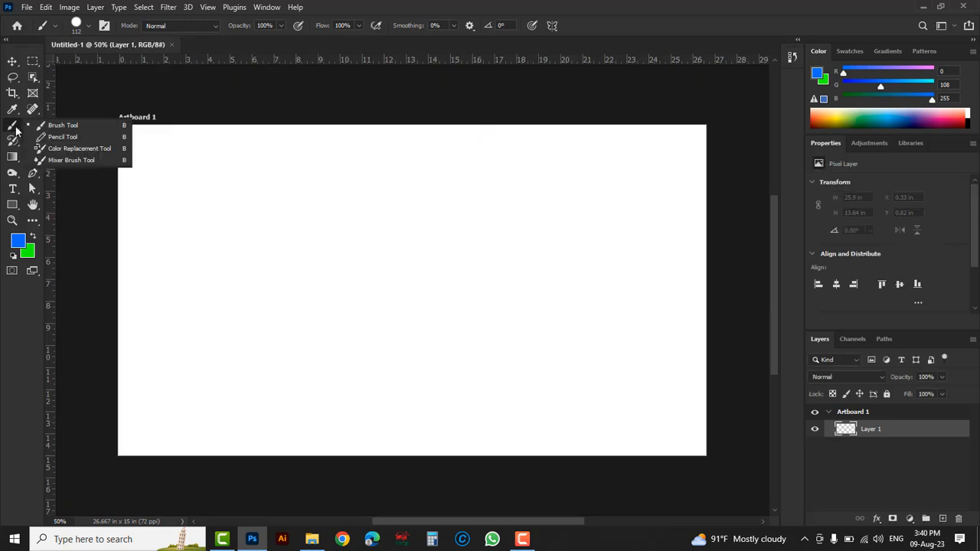
left_click(76, 140)
left_click(79, 28)
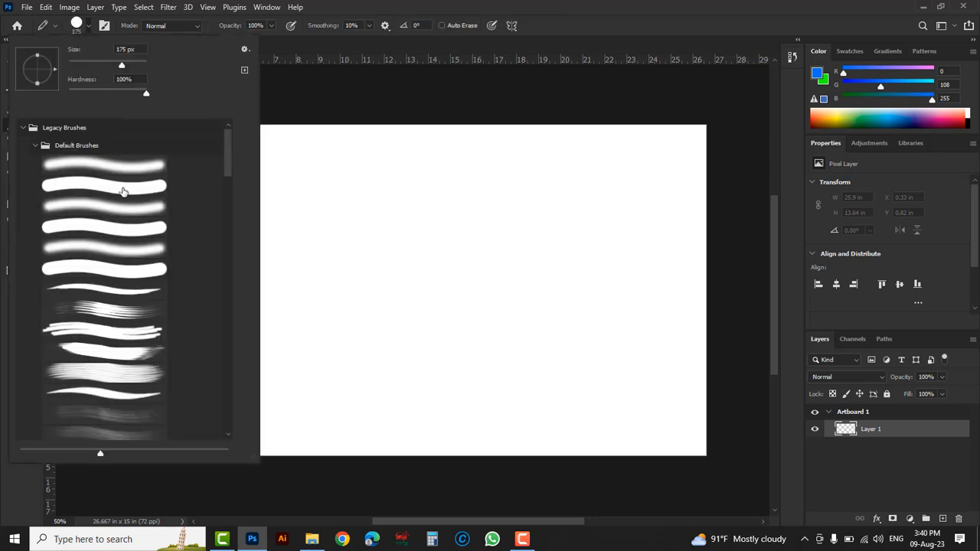
left_click(112, 229)
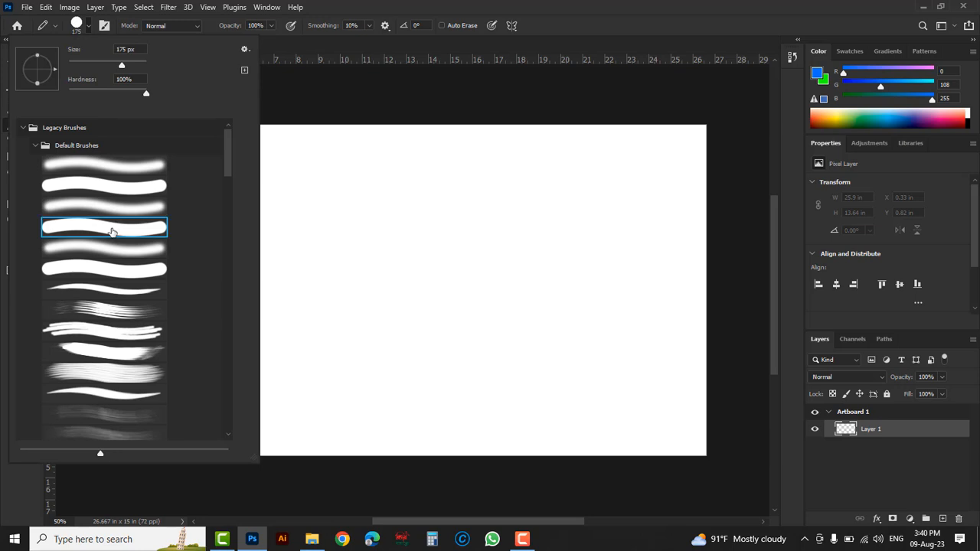
left_click(597, 20)
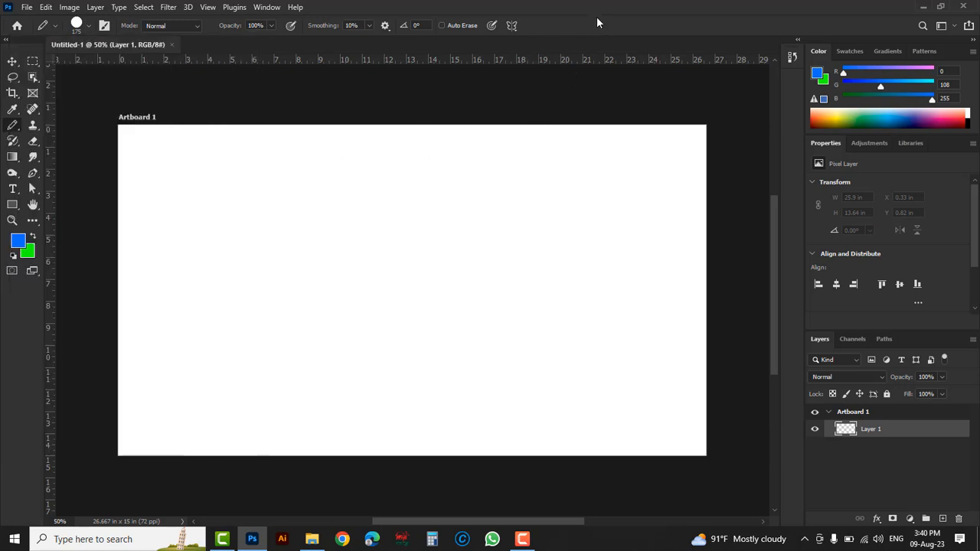
Try a thick wavy pencil stroke in green (00ff0c) across the artboard, and undo it.
left_click(17, 242)
left_click_drag(741, 392, 743, 400)
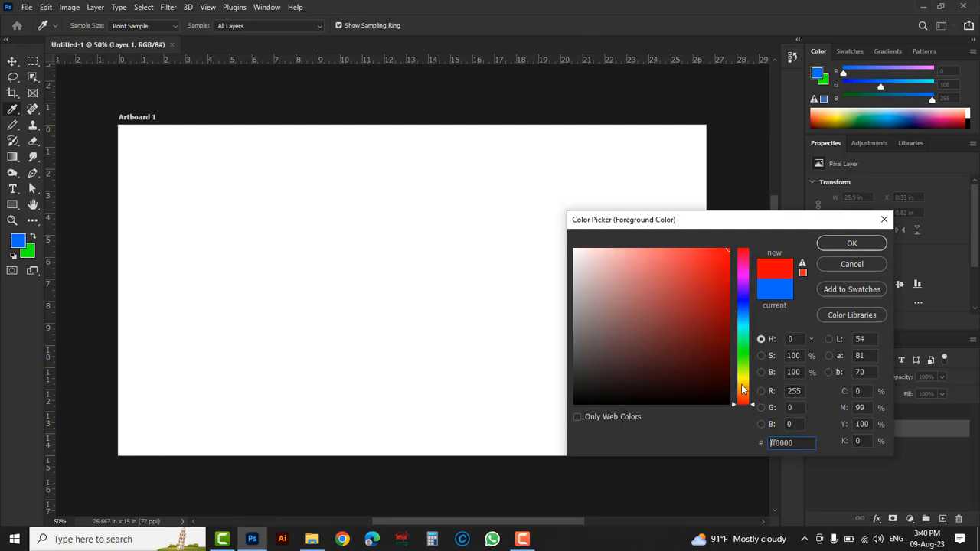
left_click(744, 351)
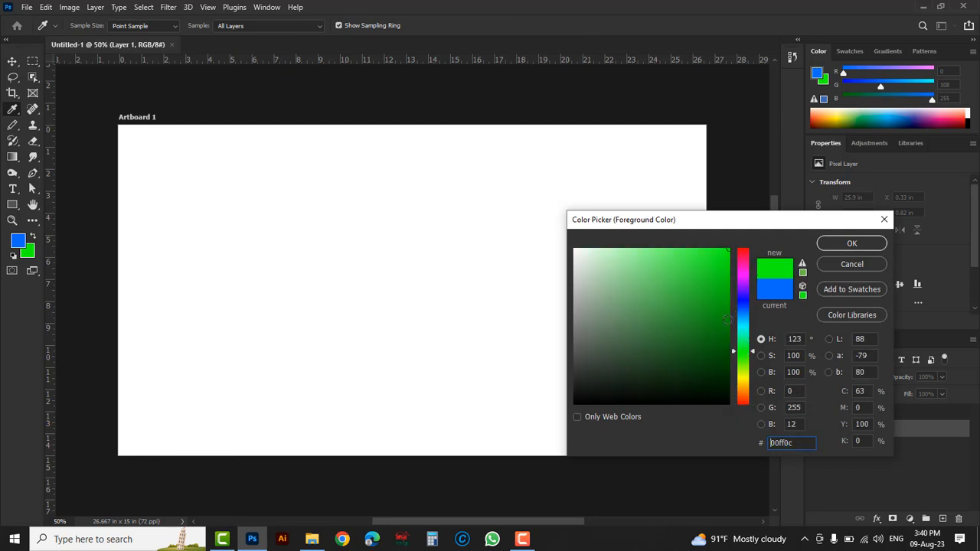
left_click(848, 245)
key("b")
mouse_move(243, 314)
left_mouse_down()
mouse_move(299, 205)
mouse_move(333, 245)
mouse_move(328, 319)
mouse_move(466, 233)
mouse_move(471, 310)
left_mouse_up()
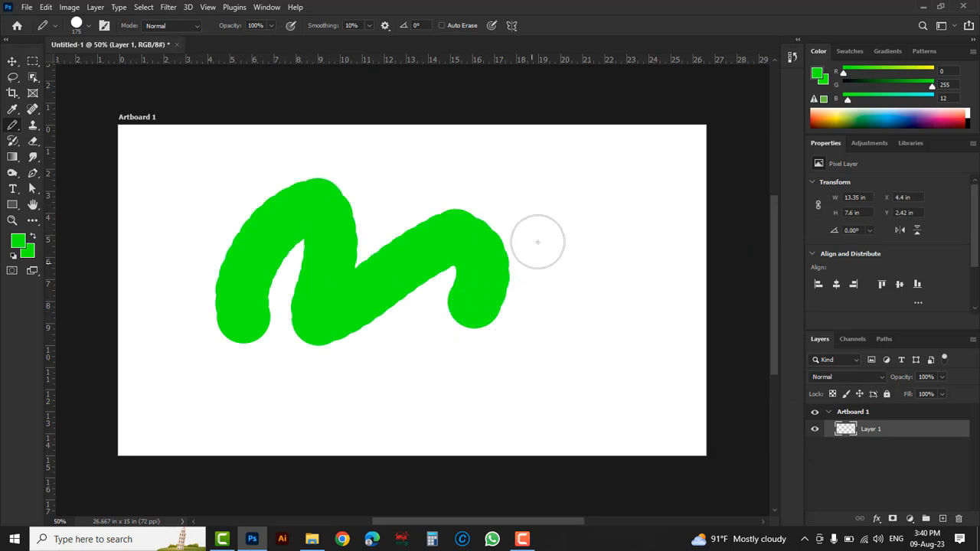
key("ctrl+z")
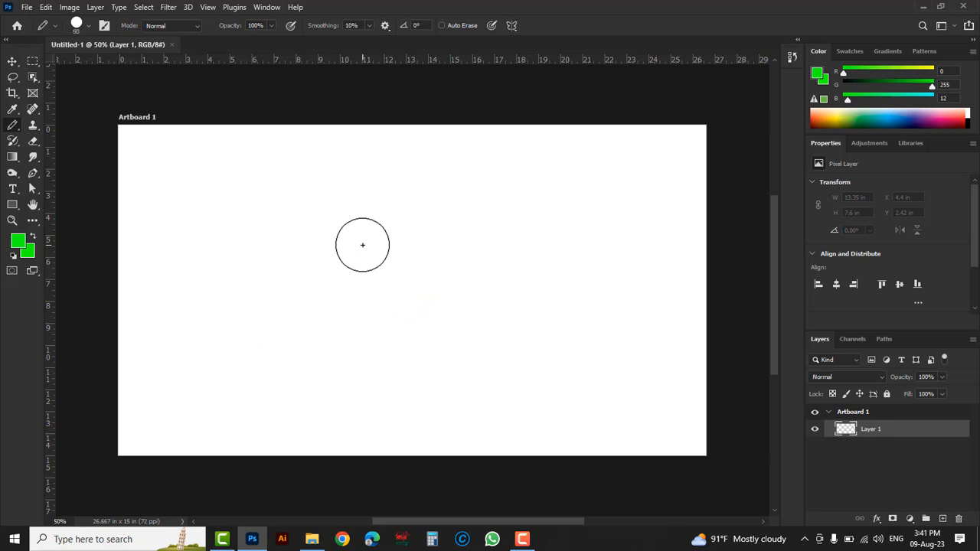
Set the foreground colour to red (ff0000) and draw a fish outline about 17.2 in wide with the pencil at 60 px.
left_click(18, 243)
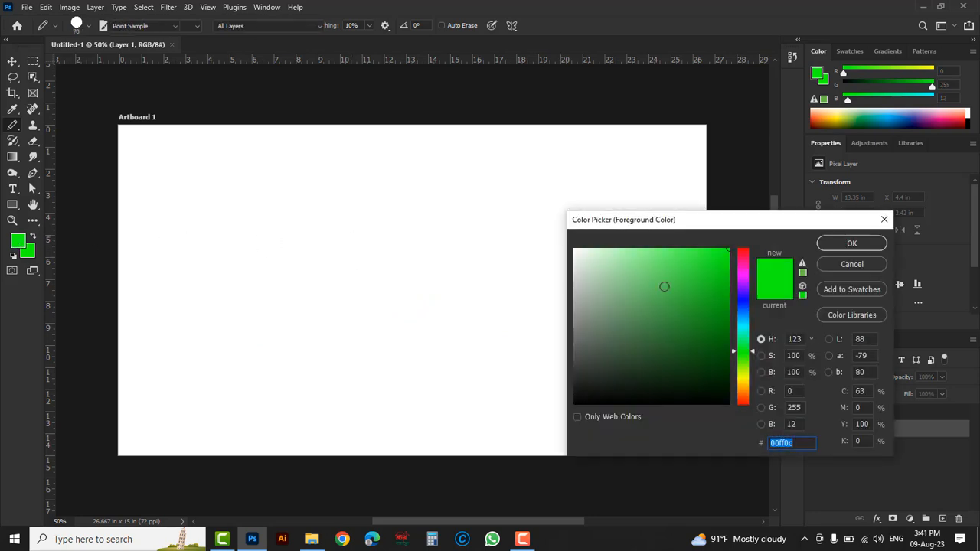
left_click_drag(740, 390, 744, 409)
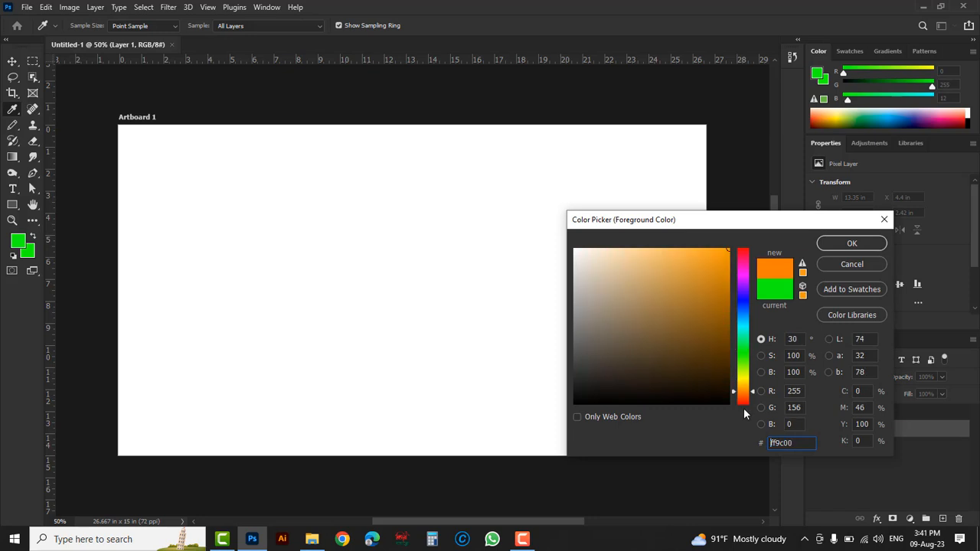
left_click(852, 243)
mouse_move(237, 308)
left_mouse_down()
mouse_move(307, 241)
mouse_move(522, 225)
mouse_move(596, 272)
left_mouse_up()
mouse_move(246, 316)
left_mouse_down()
mouse_move(362, 303)
mouse_move(592, 178)
mouse_move(567, 221)
mouse_move(592, 262)
left_mouse_up()
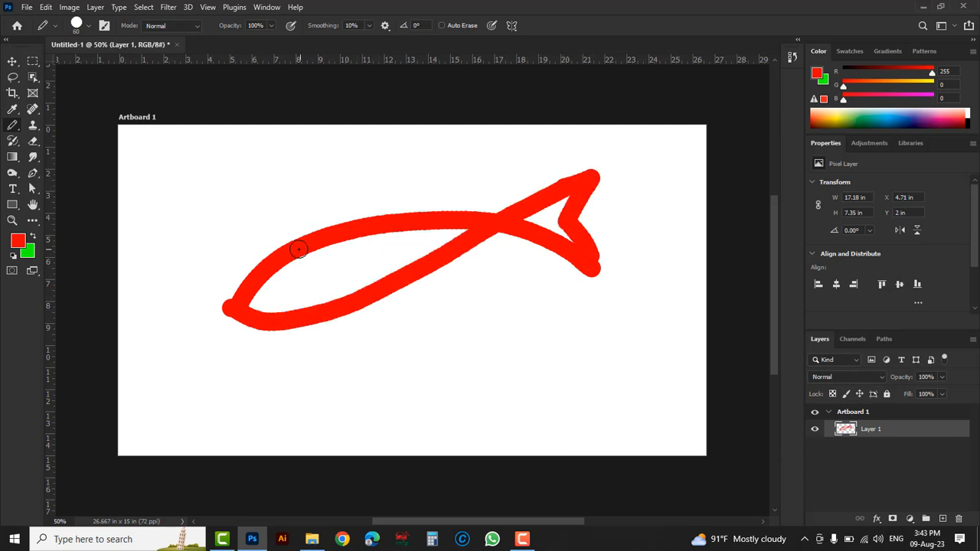
Add the gill line, eye, upper and lower fins and small scale marks to the red fish.
left_click_drag(321, 255, 322, 306)
left_click(290, 278)
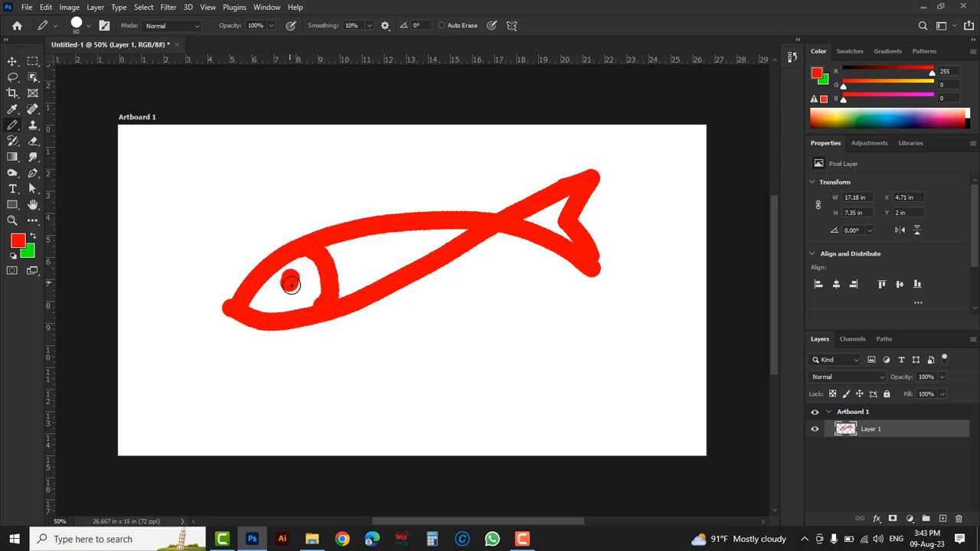
mouse_move(325, 228)
left_mouse_down()
mouse_move(358, 193)
mouse_move(397, 199)
mouse_move(377, 215)
left_mouse_up()
mouse_move(439, 211)
left_mouse_down()
mouse_move(456, 196)
mouse_move(483, 203)
left_mouse_up()
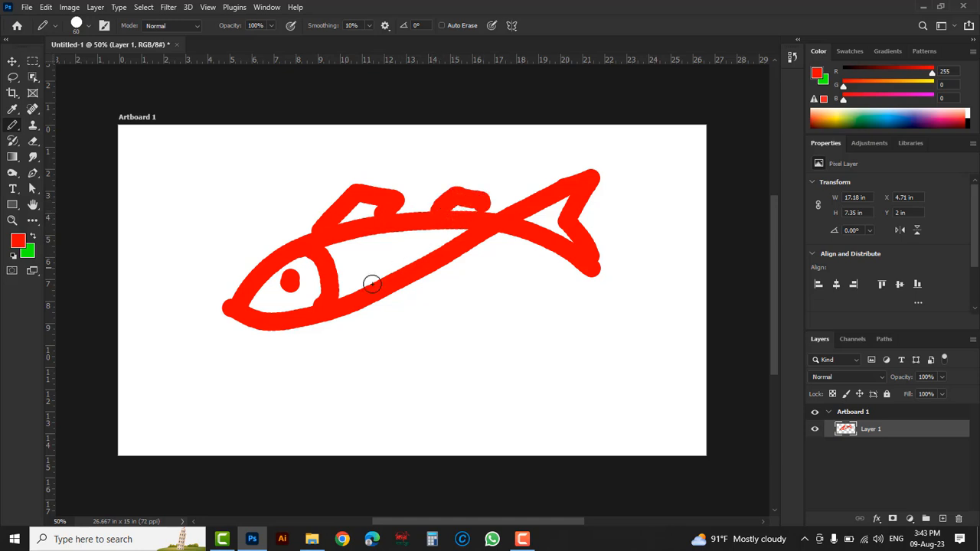
mouse_move(374, 300)
left_mouse_down()
mouse_move(422, 307)
mouse_move(440, 295)
mouse_move(395, 277)
left_mouse_up()
mouse_move(450, 262)
left_mouse_down()
mouse_move(475, 261)
mouse_move(441, 264)
left_mouse_up()
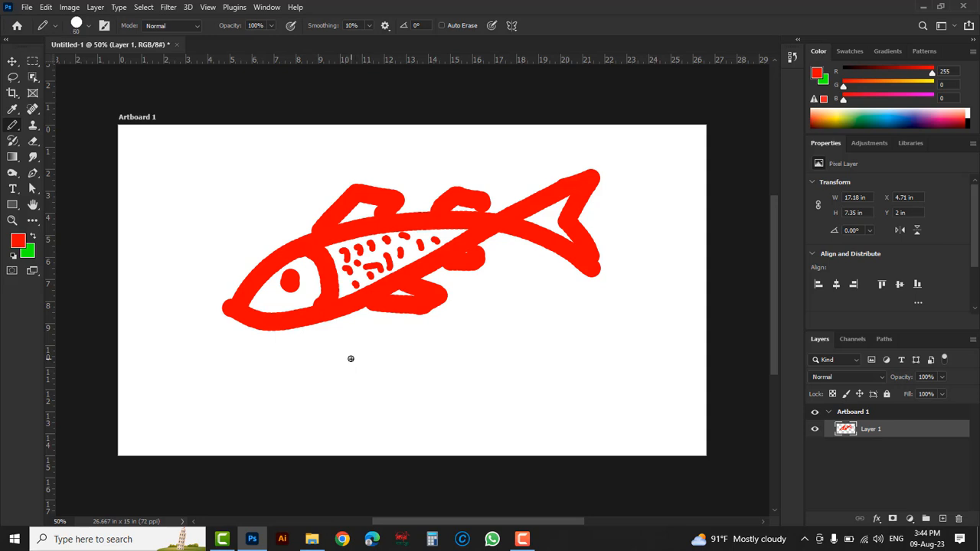
Set the foreground colour to light green (RGB 120, 255, 0) and draw a six-petal flower below the fish's tail with the pencil at 50 px.
key("bracketleft")
left_click(18, 241)
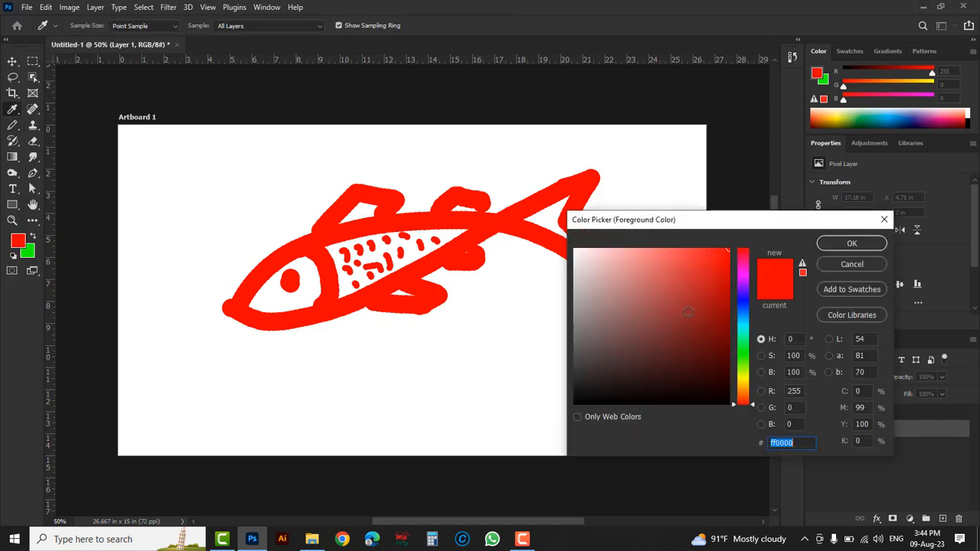
left_click(744, 365)
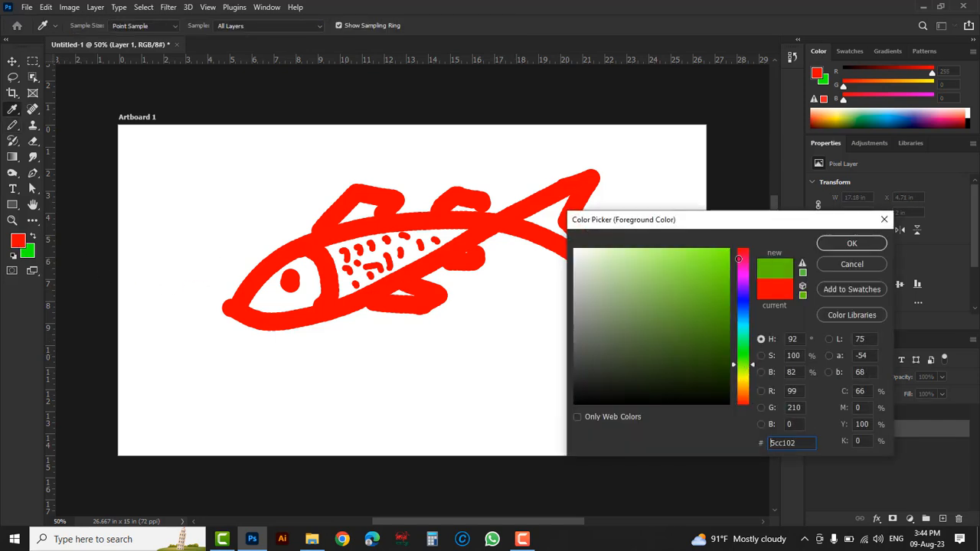
key("Return")
mouse_move(532, 361)
left_mouse_down()
mouse_move(558, 295)
mouse_move(532, 363)
mouse_move(566, 348)
mouse_move(614, 373)
mouse_move(528, 369)
mouse_move(572, 421)
mouse_move(521, 401)
mouse_move(525, 381)
mouse_move(465, 403)
mouse_move(494, 373)
mouse_move(485, 330)
mouse_move(502, 314)
mouse_move(530, 318)
mouse_move(532, 355)
left_mouse_up()
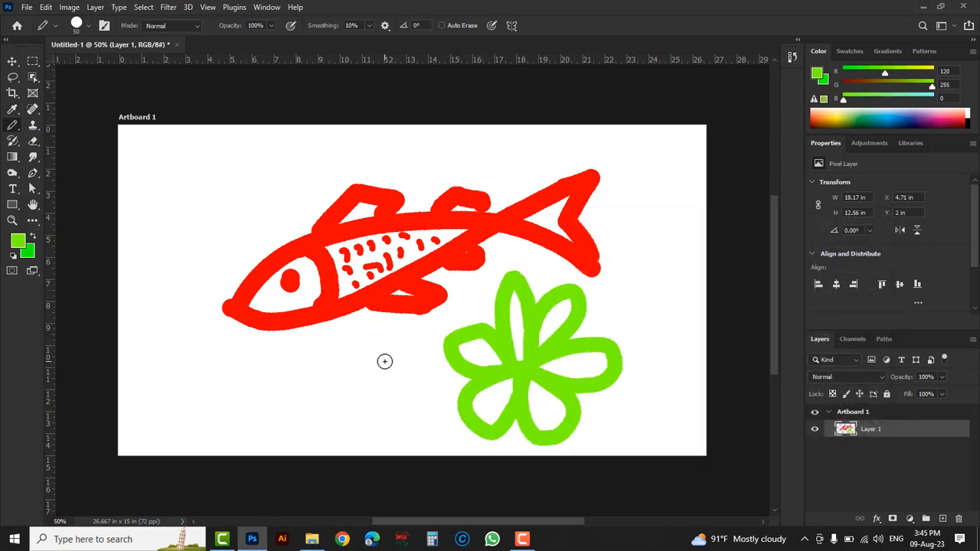
Close the Untitled-1 document containing the fish and flower drawing.
key("shift+b")
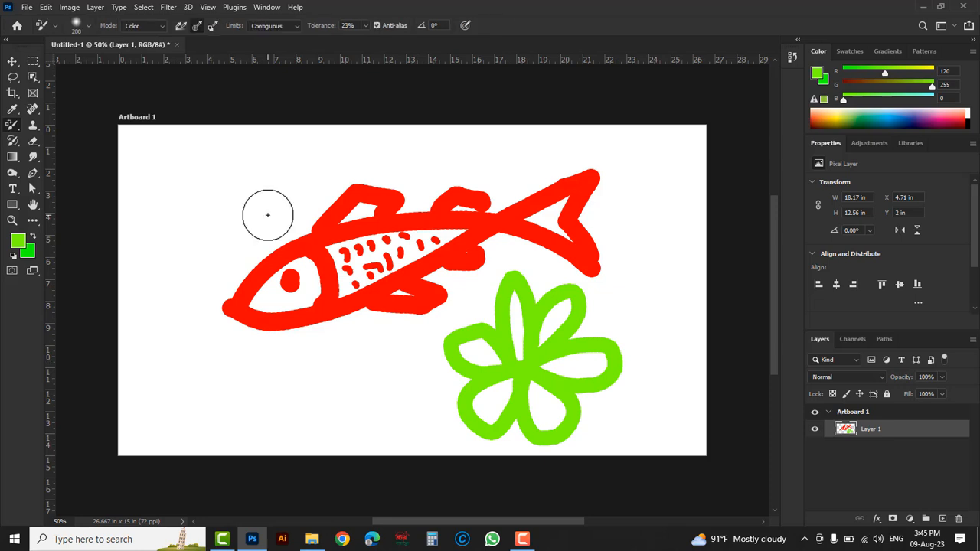
left_click(177, 45)
left_click(484, 204)
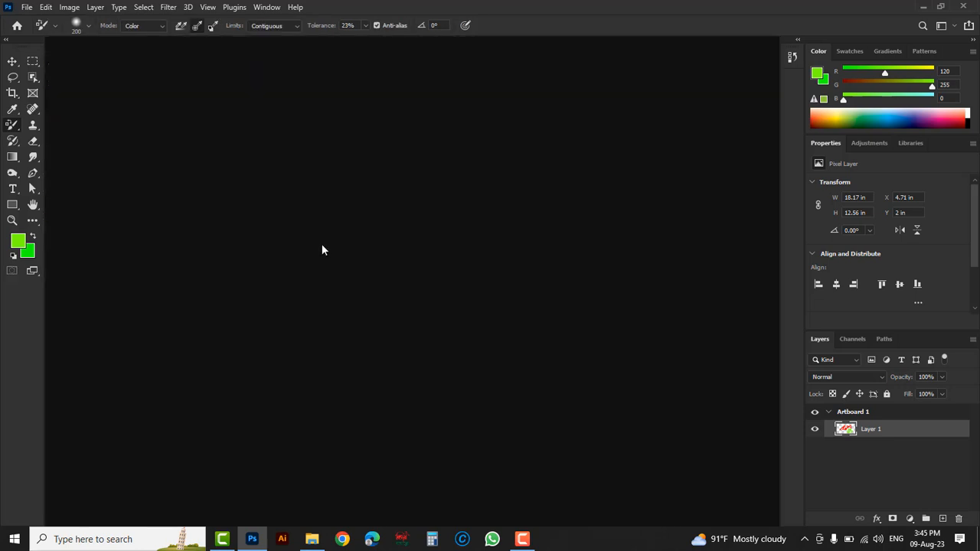
key("shift+b")
key("shift+b")
key("shift+b")
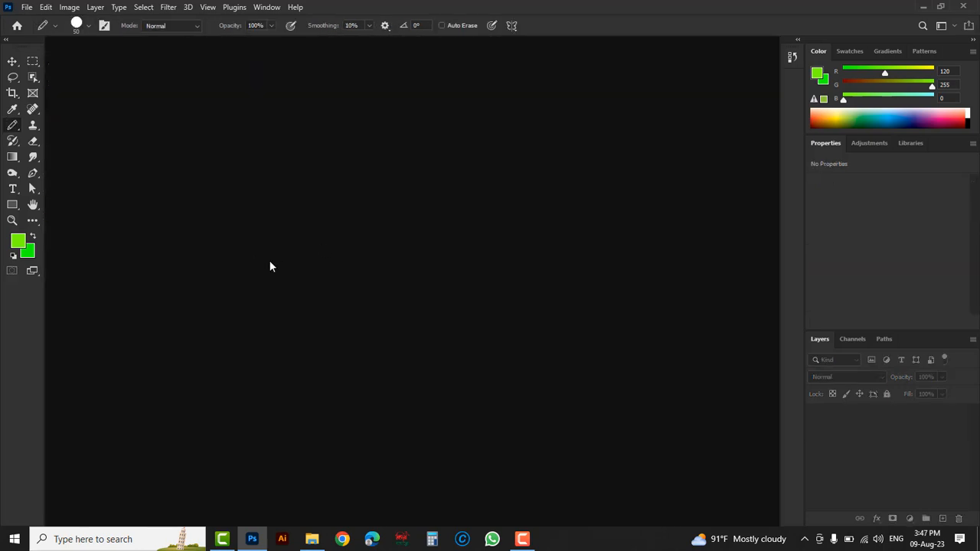
Choose the Color Replacement tool and open the images girl pic.jpg and guava-fruit.jpg.
right_click(13, 131)
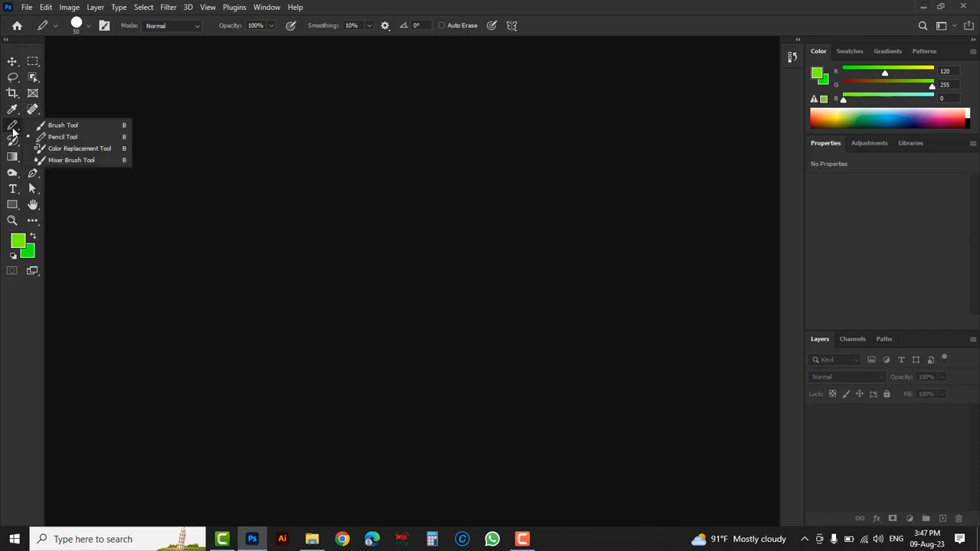
left_click(102, 150)
left_click(27, 8)
left_click(38, 28)
left_click_drag(171, 170, 76, 106)
left_click(385, 294)
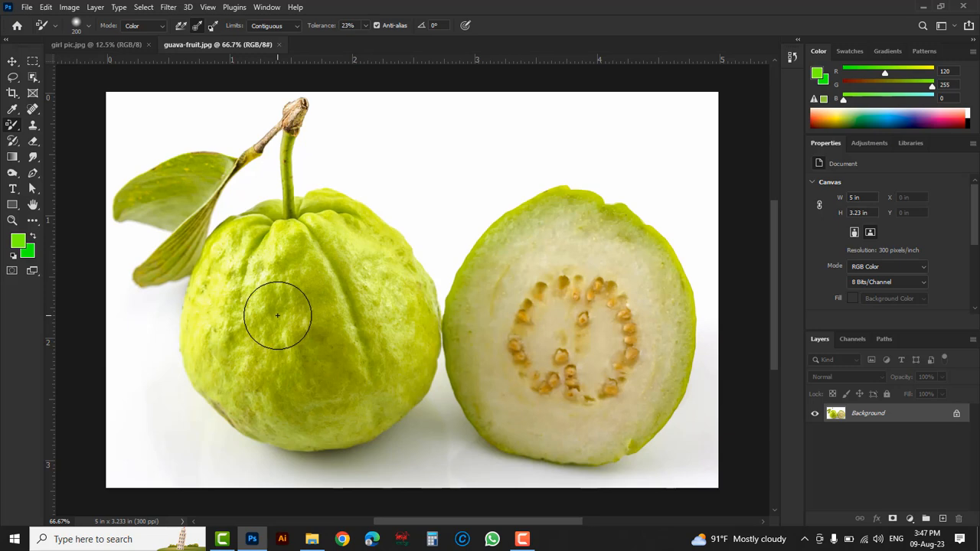
Set the foreground colour to red (ff0000) and try recolouring the cut guava's flesh with the Color Replacement tool at 23% tolerance.
right_click(11, 126)
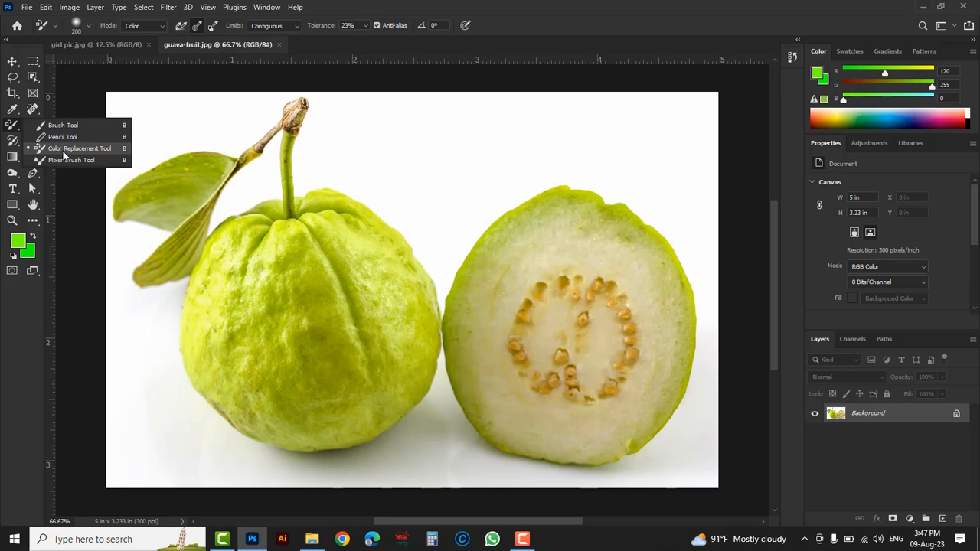
left_click(103, 148)
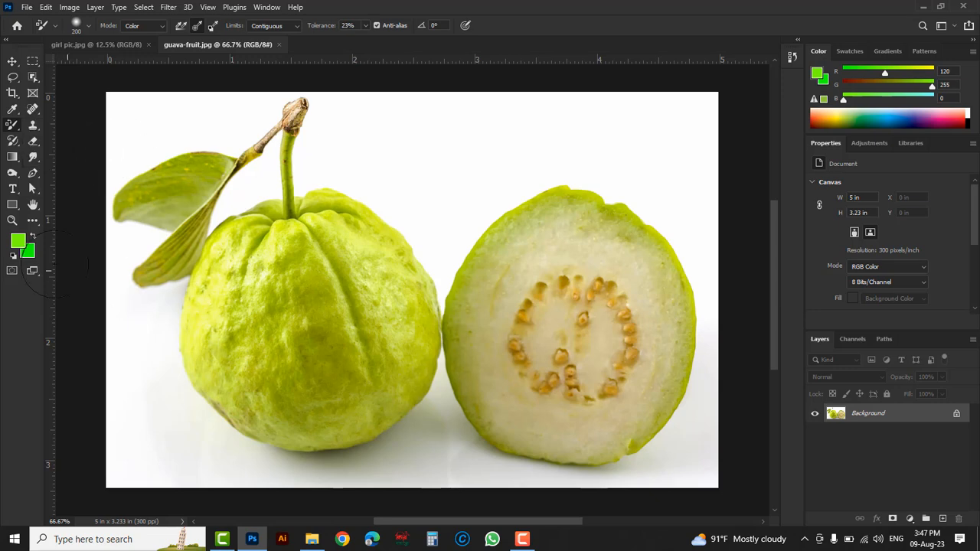
left_click(18, 242)
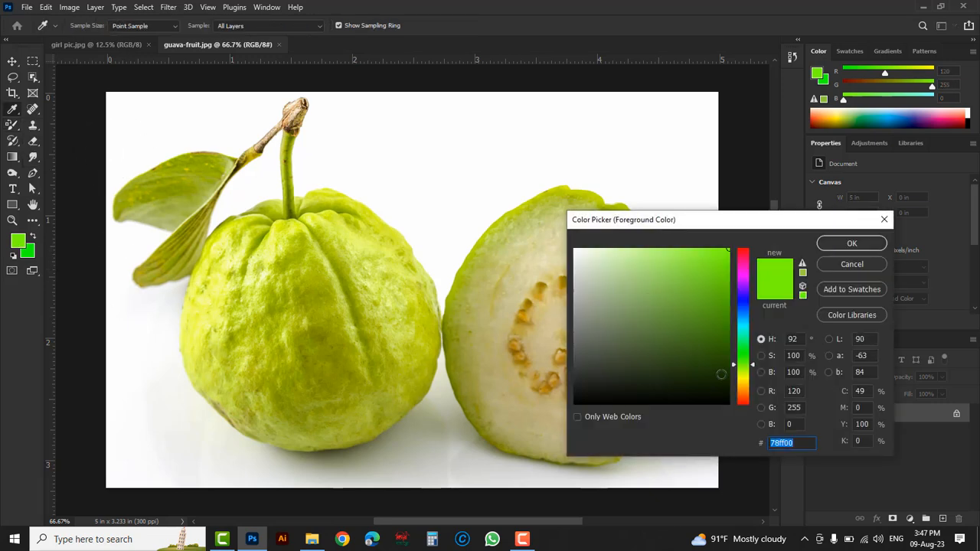
left_click_drag(741, 393, 742, 405)
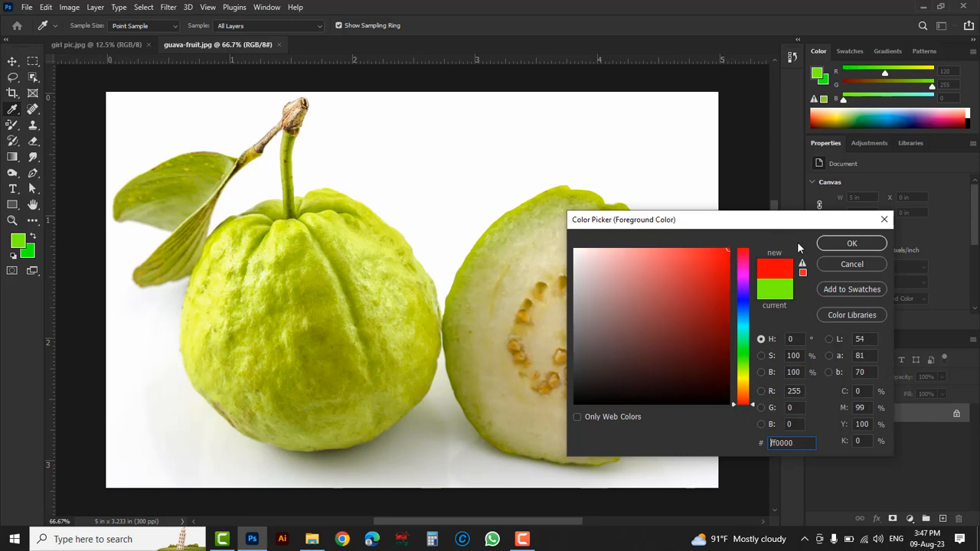
left_click(847, 243)
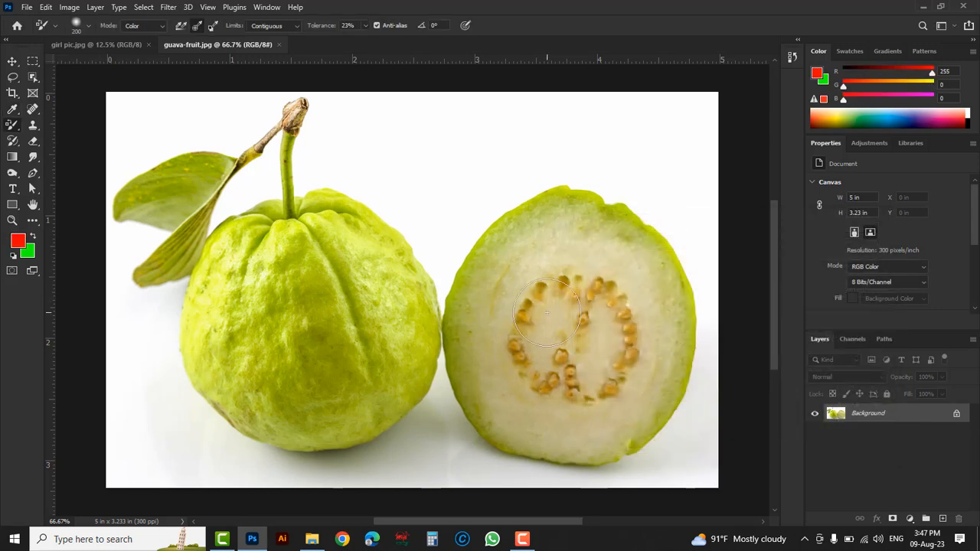
mouse_move(529, 272)
left_mouse_down()
mouse_move(556, 256)
mouse_move(622, 270)
mouse_move(652, 345)
mouse_move(591, 396)
mouse_move(592, 380)
left_mouse_up()
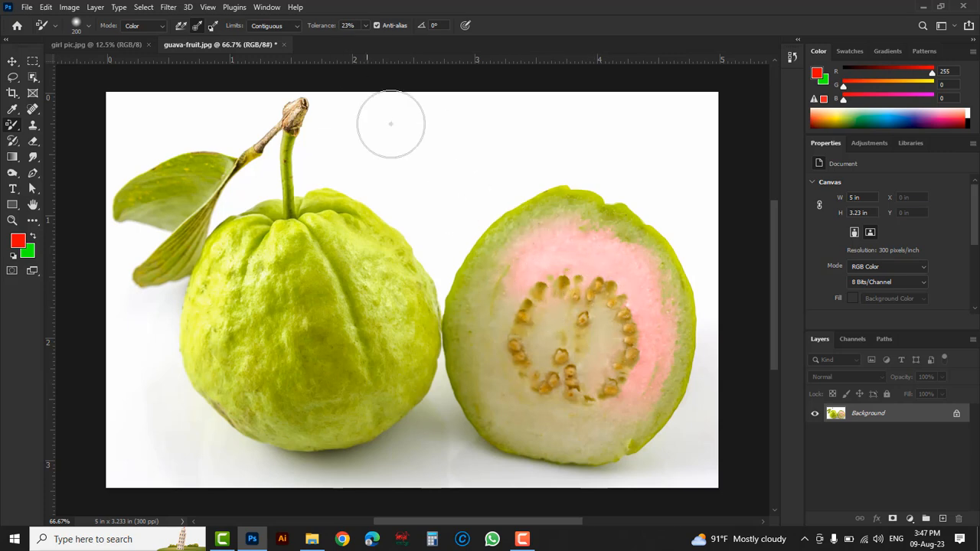
Set the Color Replacement tolerance to 100% and recolour the whole surface of the cut guava half red.
left_click(366, 25)
left_click_drag(366, 39, 396, 47)
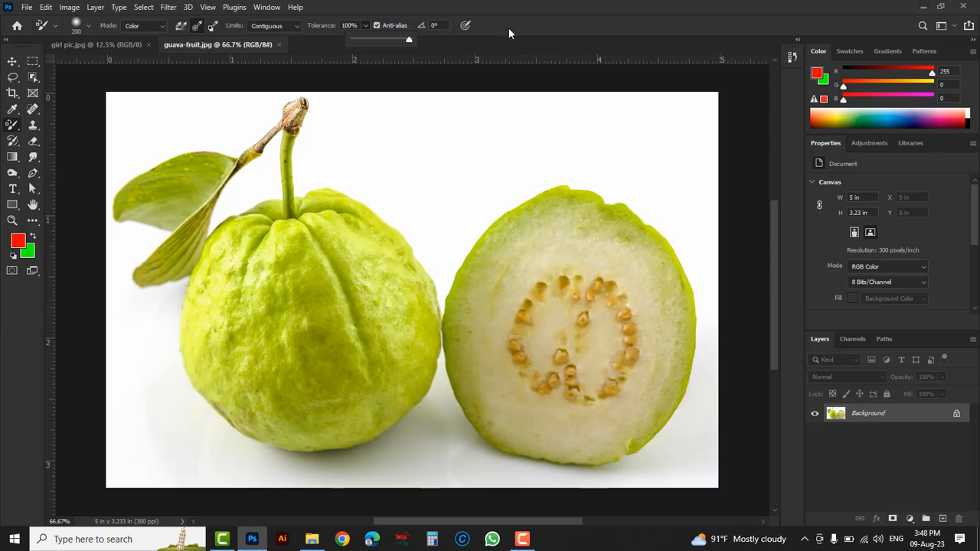
mouse_move(547, 225)
left_mouse_down()
mouse_move(620, 253)
mouse_move(643, 288)
mouse_move(651, 372)
mouse_move(611, 419)
mouse_move(554, 425)
mouse_move(499, 390)
mouse_move(489, 369)
mouse_move(483, 335)
mouse_move(509, 267)
mouse_move(539, 239)
mouse_move(516, 338)
mouse_move(582, 361)
mouse_move(565, 295)
mouse_move(575, 371)
mouse_move(613, 323)
mouse_move(572, 229)
mouse_move(594, 226)
mouse_move(641, 258)
mouse_move(666, 307)
mouse_move(658, 324)
mouse_move(627, 261)
left_mouse_up()
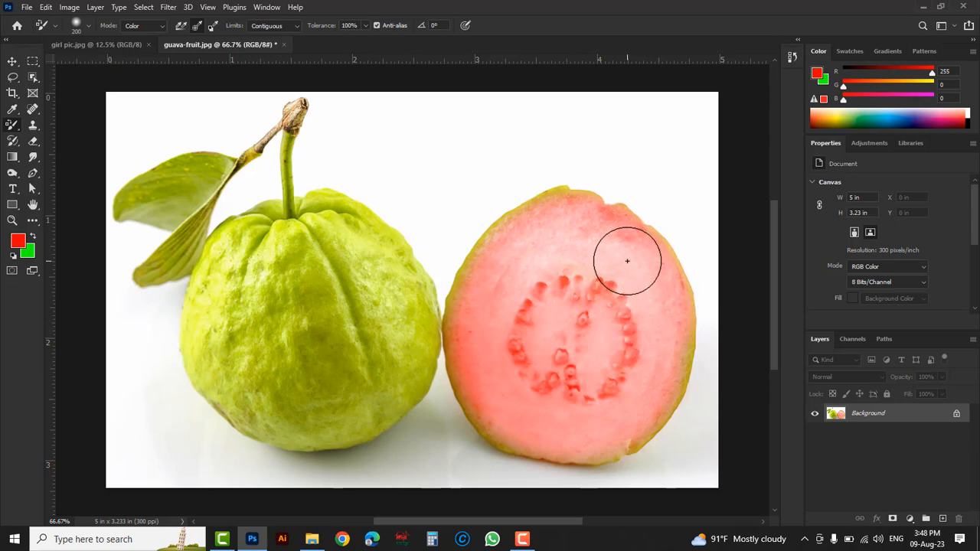
mouse_move(627, 262)
left_mouse_down()
mouse_move(577, 198)
mouse_move(609, 236)
mouse_move(646, 256)
mouse_move(654, 246)
mouse_move(682, 294)
mouse_move(683, 350)
mouse_move(657, 414)
mouse_move(680, 350)
mouse_move(677, 372)
mouse_move(632, 444)
mouse_move(547, 455)
mouse_move(504, 439)
mouse_move(474, 411)
mouse_move(452, 337)
mouse_move(477, 263)
mouse_move(538, 208)
mouse_move(585, 200)
mouse_move(620, 216)
mouse_move(657, 243)
mouse_move(648, 249)
mouse_move(564, 198)
mouse_move(514, 217)
mouse_move(419, 351)
mouse_move(460, 329)
mouse_move(409, 309)
mouse_move(435, 326)
mouse_move(424, 299)
mouse_move(421, 329)
left_mouse_up()
Reduce the brush to 70 px, sample the whole guava's green (9fb604), and paint over the pink spill on its edge.
key("bracketleft")
key("bracketleft")
key("bracketleft")
key("bracketleft")
key("bracketleft")
key("bracketleft")
key("bracketleft")
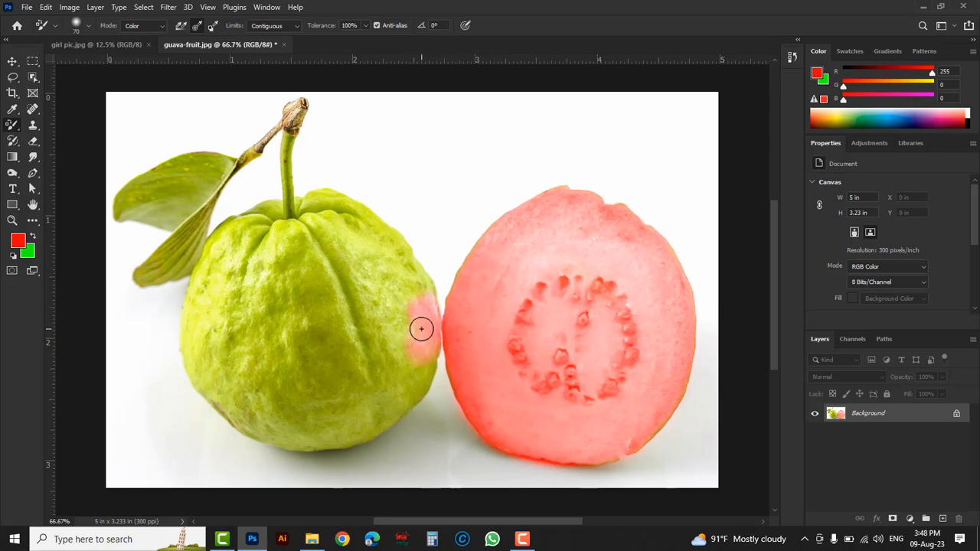
left_click(18, 242)
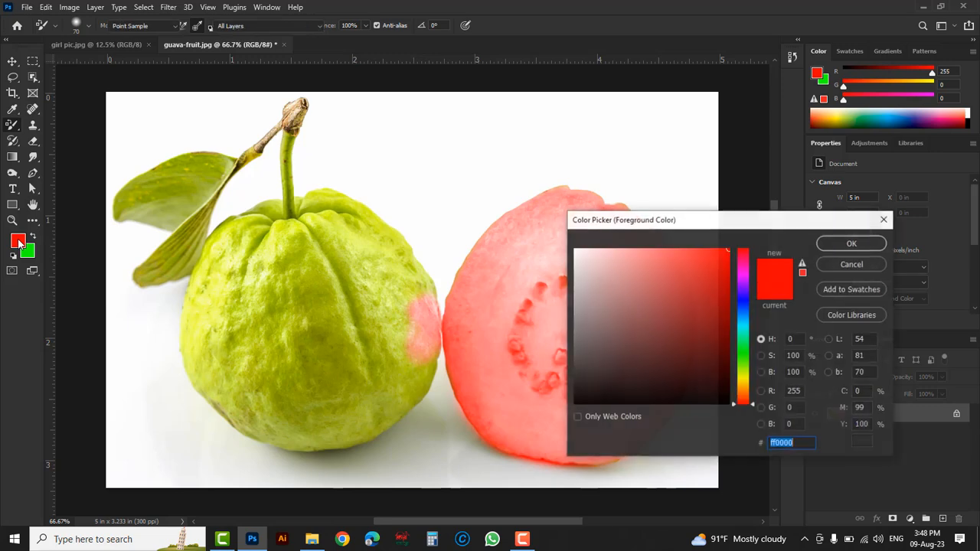
left_click(322, 282)
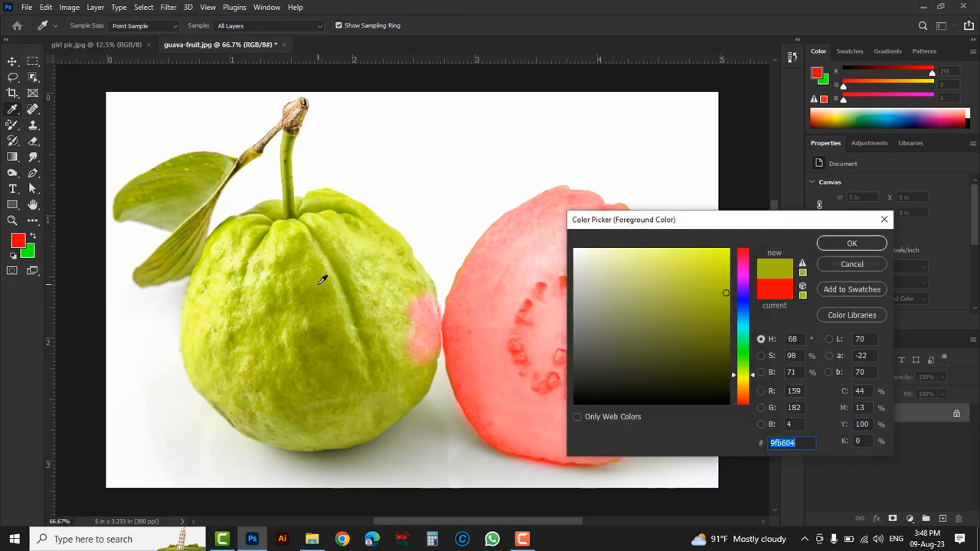
left_click(837, 247)
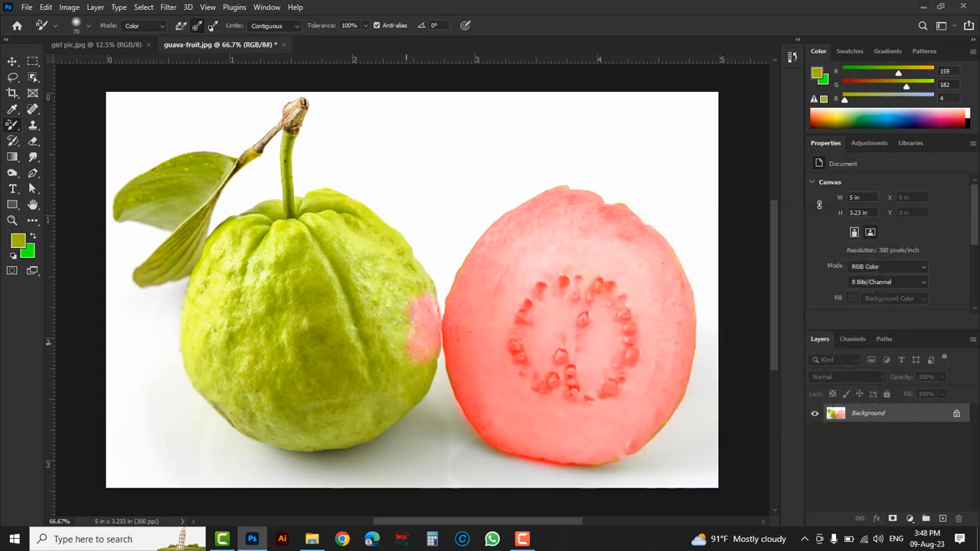
mouse_move(409, 309)
left_mouse_down()
mouse_move(409, 364)
mouse_move(416, 292)
mouse_move(419, 356)
mouse_move(418, 296)
mouse_move(454, 332)
mouse_move(487, 329)
mouse_move(418, 365)
left_mouse_up()
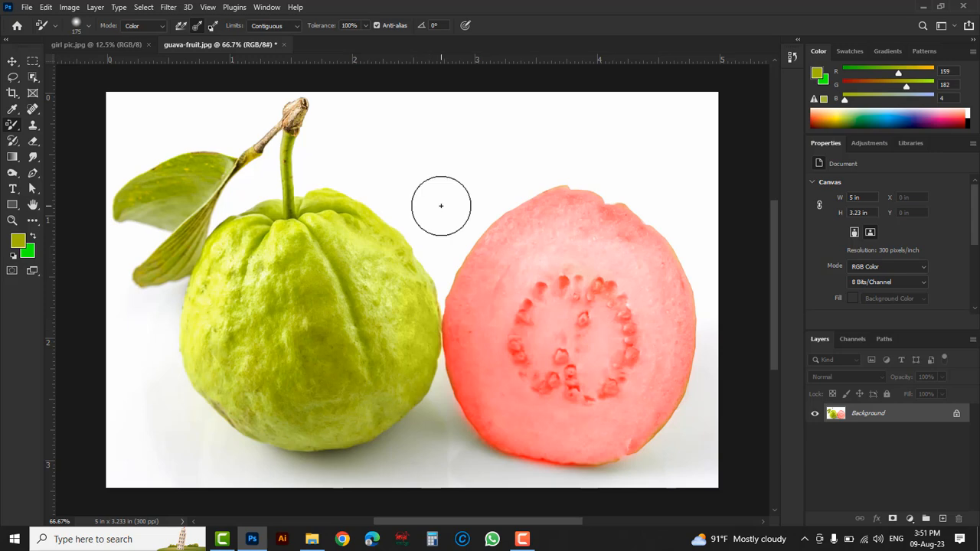
With the Mixer Brush, try strokes loaded from the pink flesh, and paint a long winding stroke loaded from the green skin across both guavas.
right_click(10, 129)
left_click(71, 161)
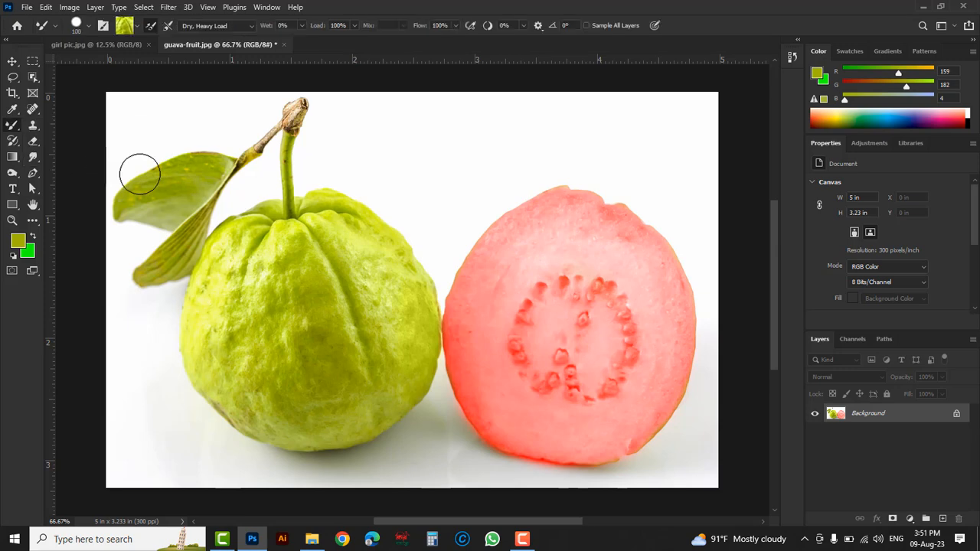
left_click(536, 247, "alt")
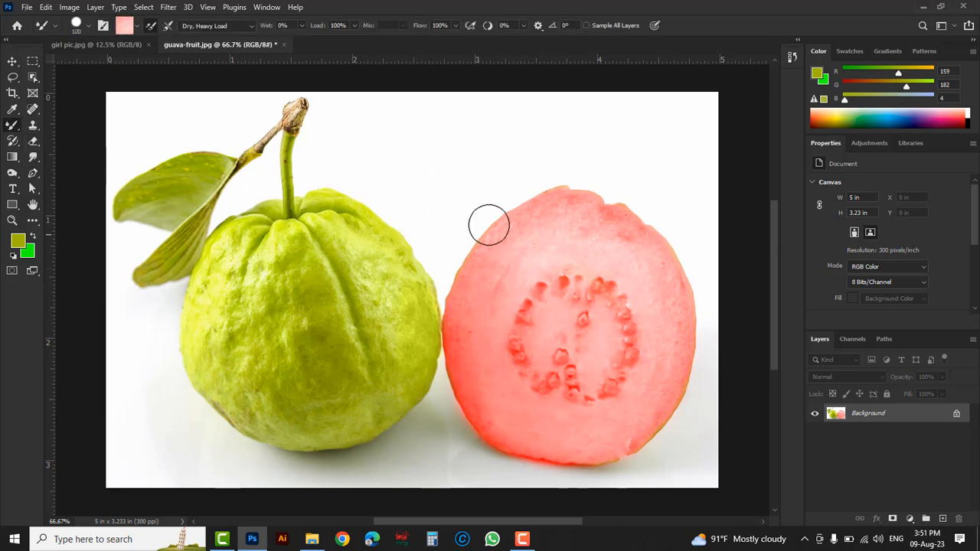
mouse_move(383, 183)
left_mouse_down()
mouse_move(396, 158)
mouse_move(525, 149)
mouse_move(536, 120)
mouse_move(240, 380)
mouse_move(352, 375)
left_mouse_up()
mouse_move(351, 318)
left_mouse_down()
mouse_move(379, 330)
mouse_move(396, 388)
left_mouse_up()
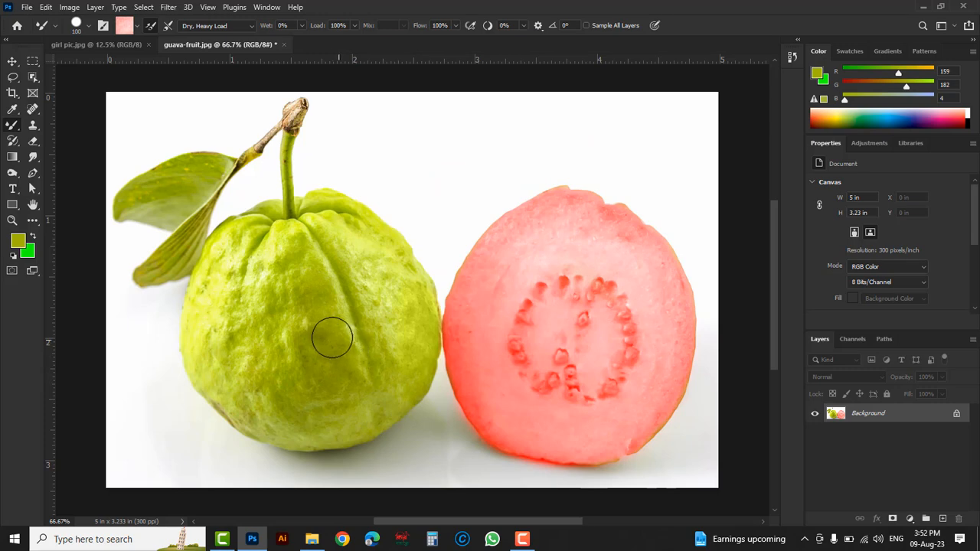
left_click(304, 286, "alt")
mouse_move(391, 184)
left_mouse_down()
mouse_move(571, 205)
mouse_move(310, 244)
mouse_move(201, 350)
mouse_move(326, 400)
mouse_move(435, 341)
mouse_move(372, 322)
mouse_move(283, 391)
mouse_move(583, 345)
mouse_move(636, 285)
mouse_move(682, 353)
mouse_move(505, 452)
mouse_move(473, 442)
left_mouse_up()
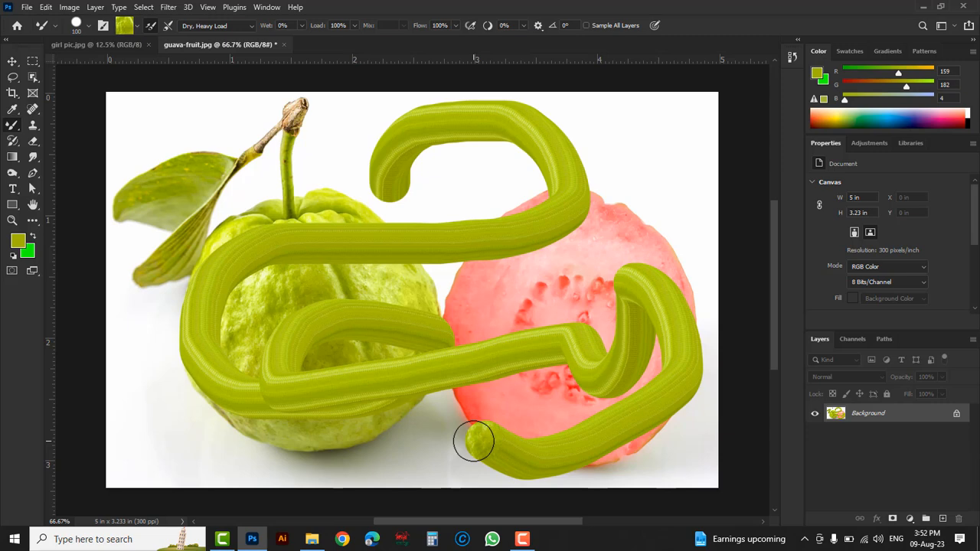
In girl pic.jpg, select the woman with the Object Selection tool and copy her to a new layer, checking it with the background hidden.
left_click(98, 45)
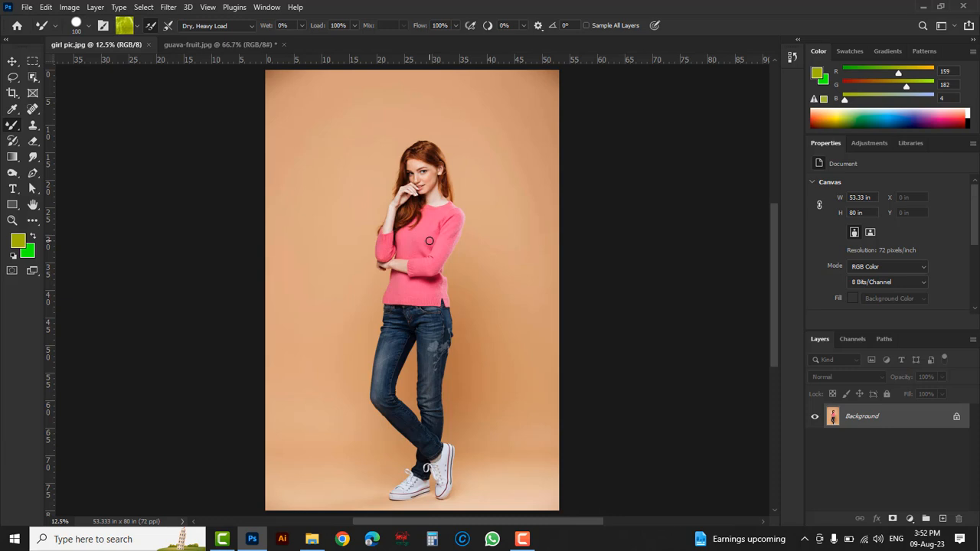
left_click(33, 78)
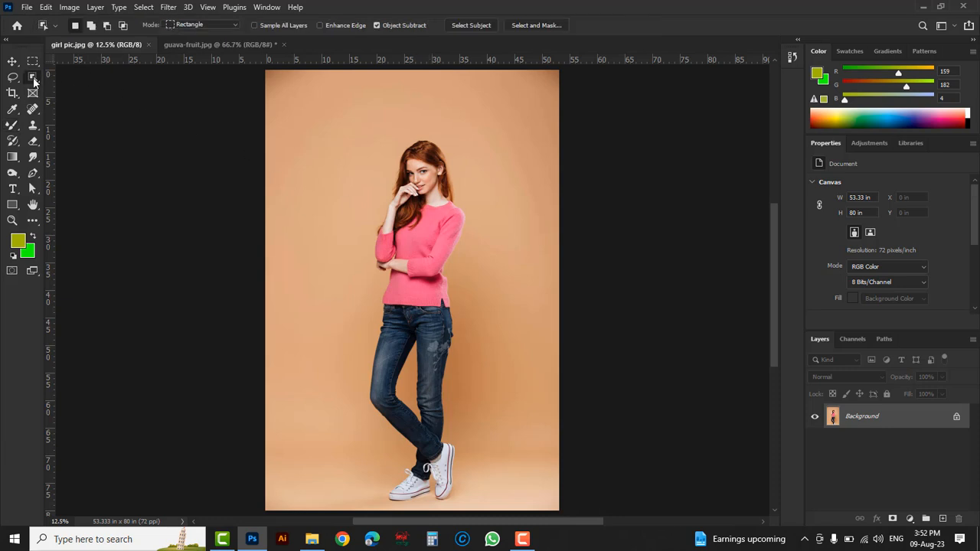
right_click(32, 78)
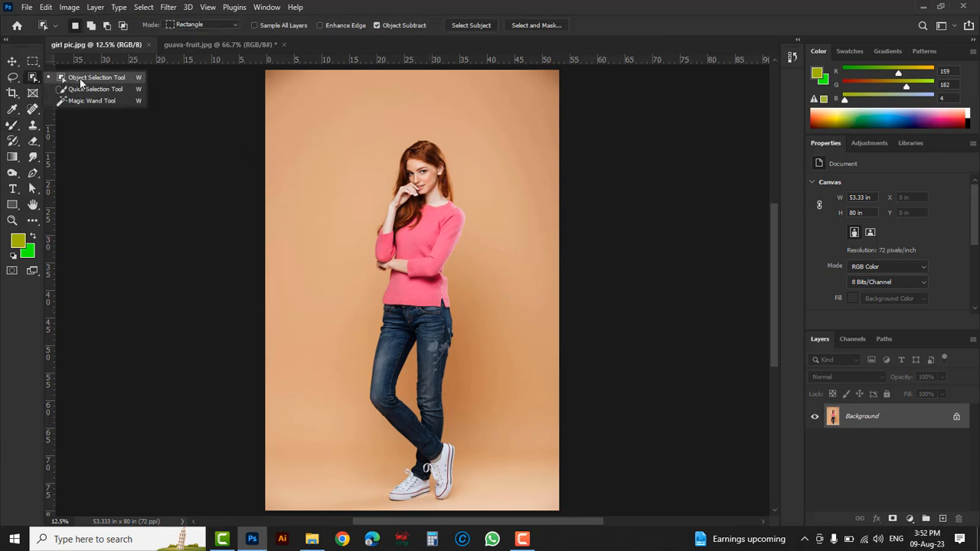
left_click(81, 83)
left_click_drag(339, 118, 483, 504)
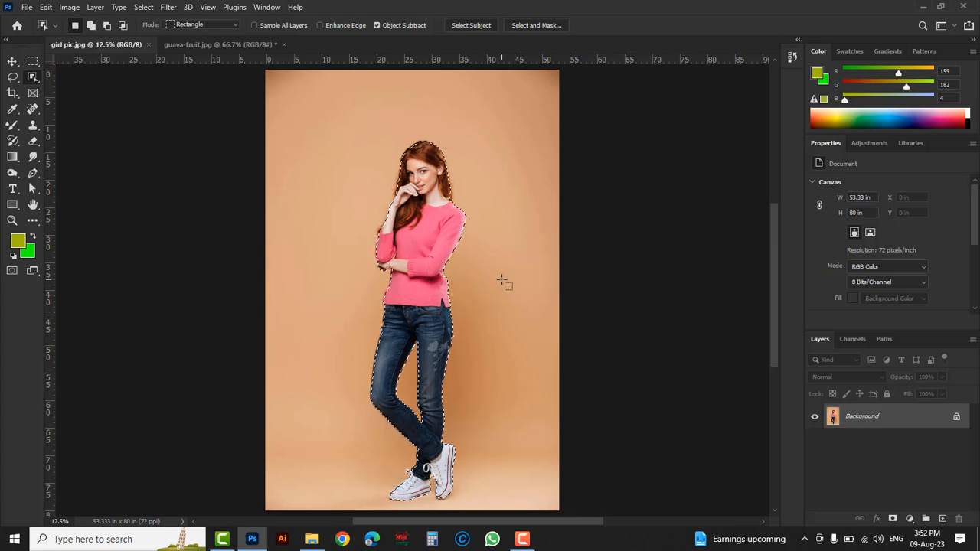
key("ctrl+j")
left_click(816, 442)
left_click(816, 442)
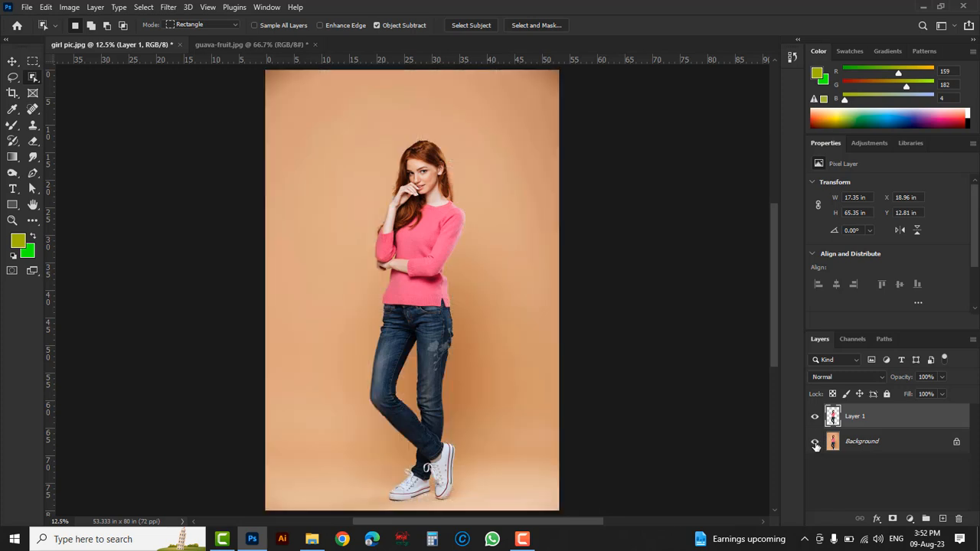
Select the Background layer and extend the canvas equally on both sides with the Crop tool, to about 93.6 in wide.
left_click(889, 444)
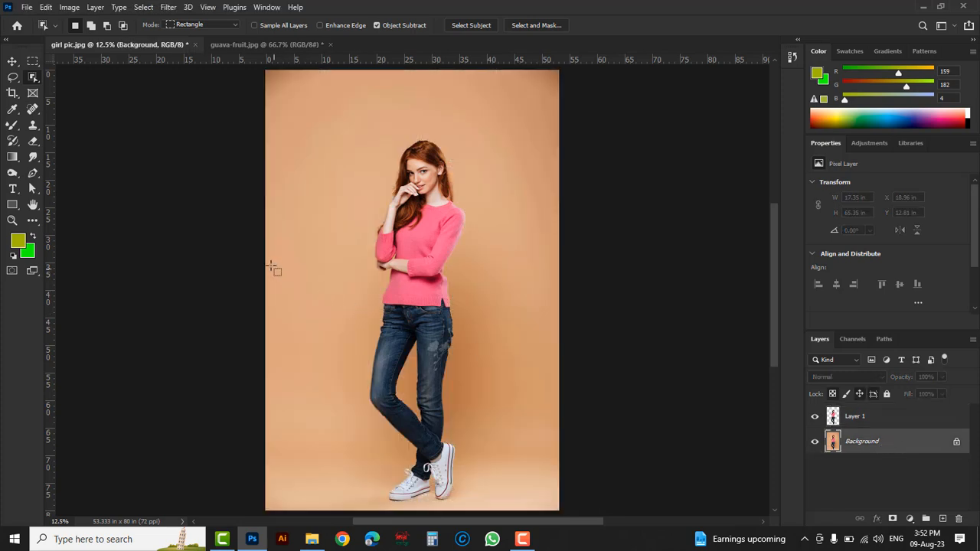
left_click(13, 94)
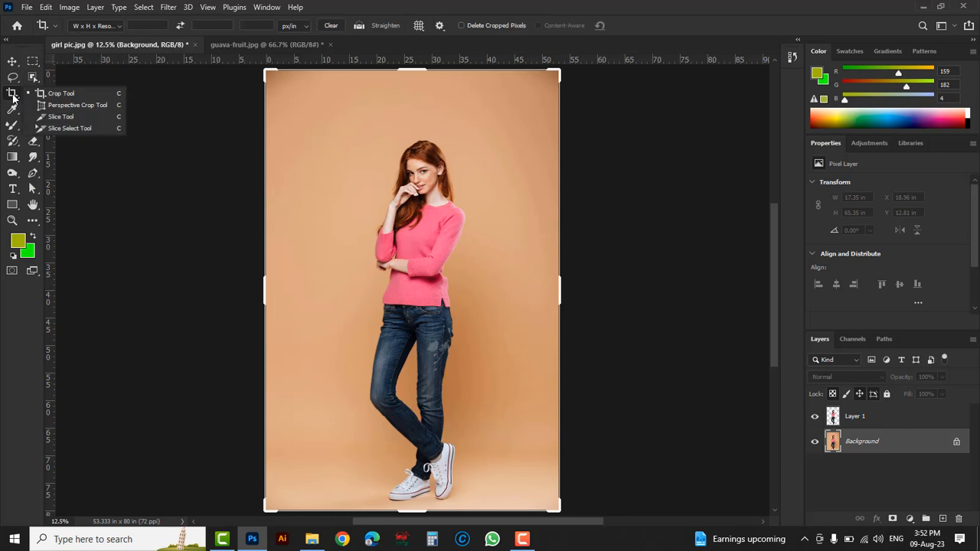
left_click(61, 94)
left_click_drag(559, 293, 672, 295)
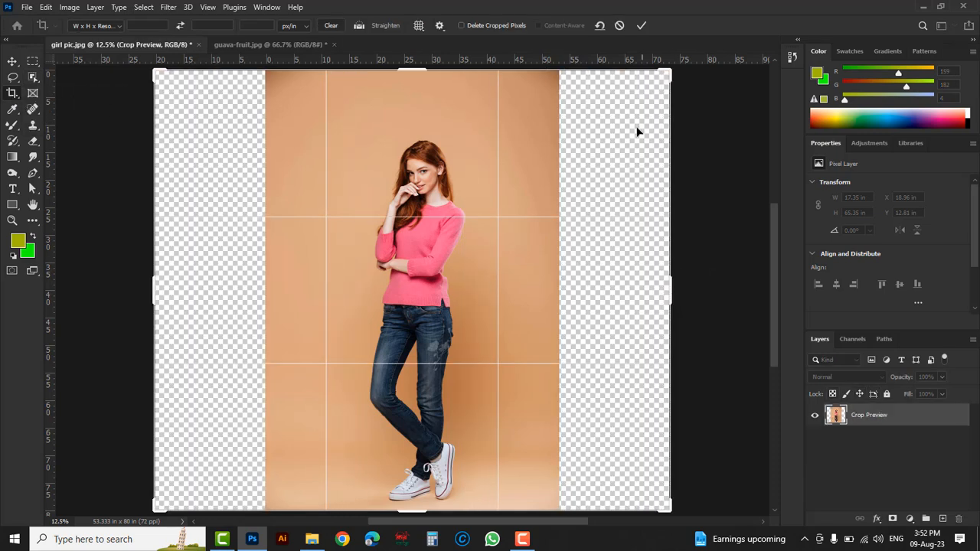
left_click(641, 26)
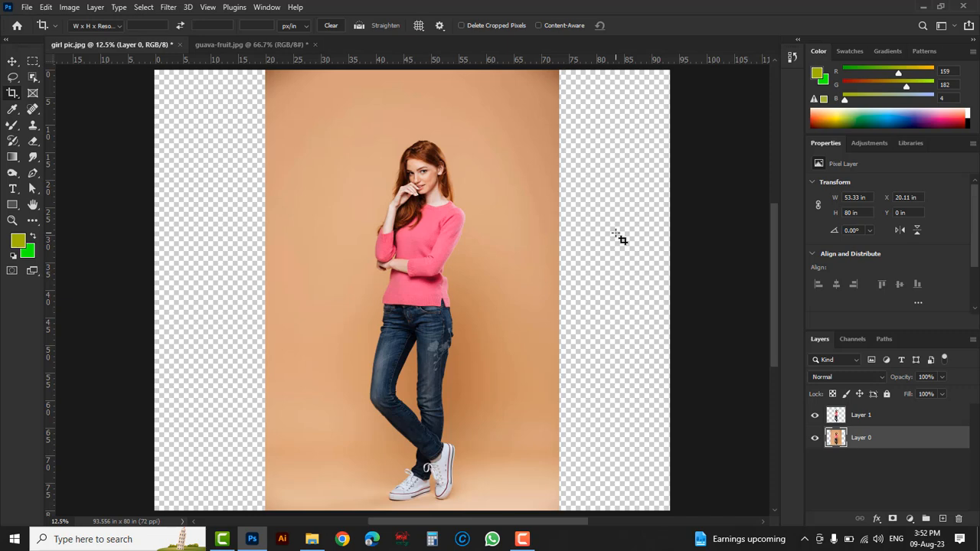
Select a full-height strip about 21.9 in wide to the right of the woman and stretch it to 230.46% width, filling the canvas's right side.
left_click_drag(33, 62, 67, 68)
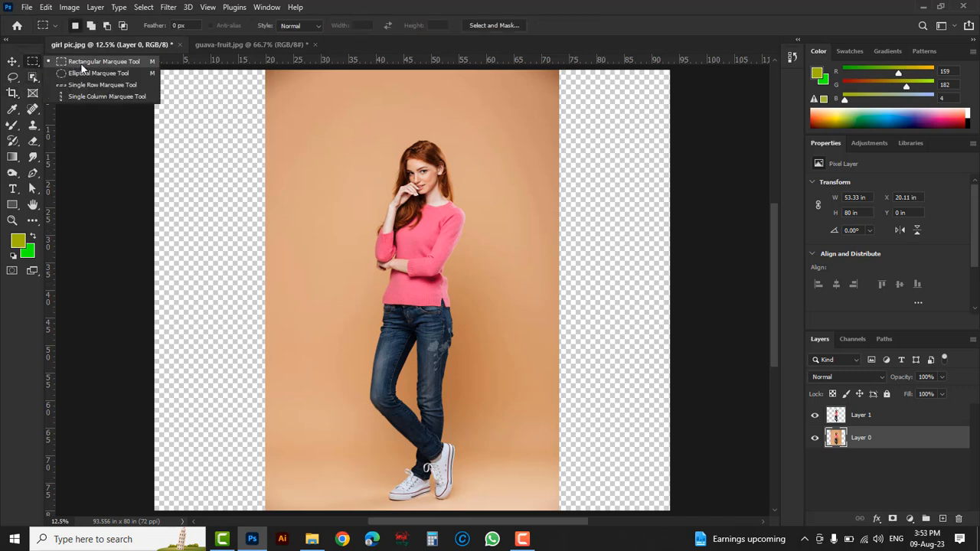
left_click(81, 66)
left_click_drag(593, 511, 473, 68)
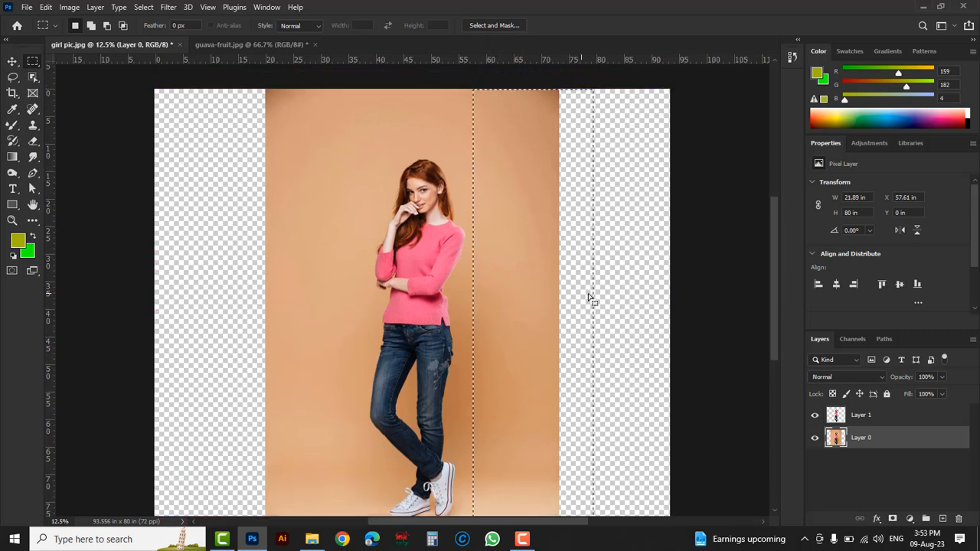
scroll(588, 302, "down", 1)
key("ctrl+t")
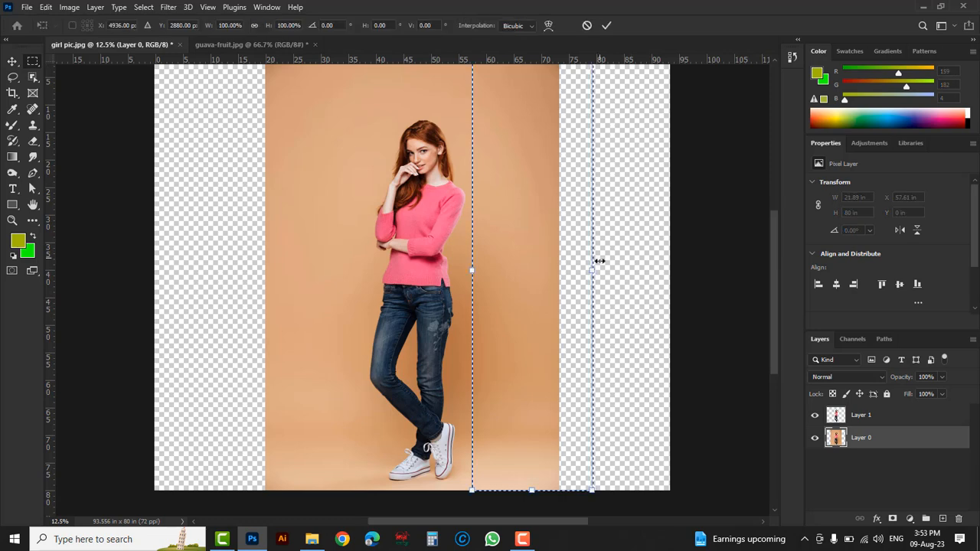
left_click_drag(596, 273, 759, 285)
key("Return")
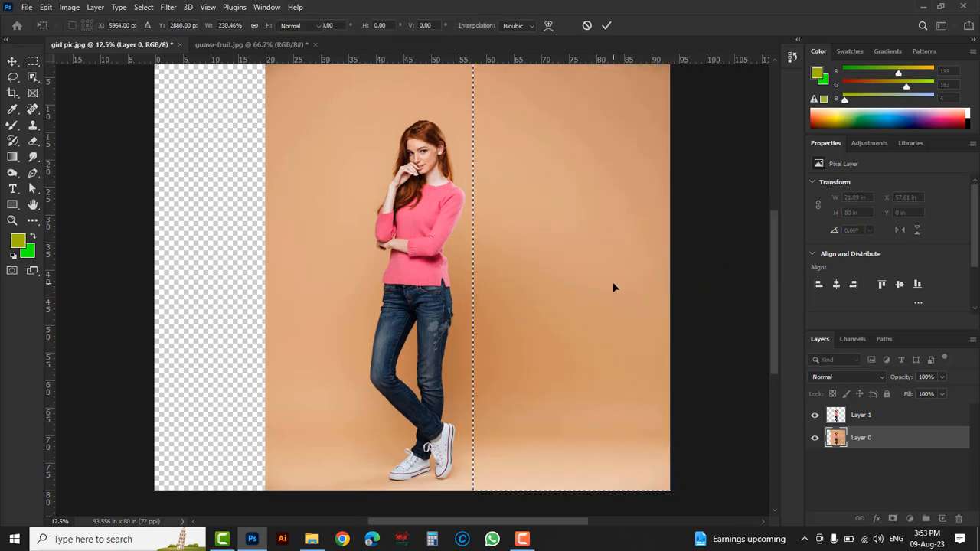
Select a full-height strip about 19.6 in wide to the left of the woman, stretch it to 265.63% width over the empty area, and deselect.
left_click_drag(335, 491, 229, 78)
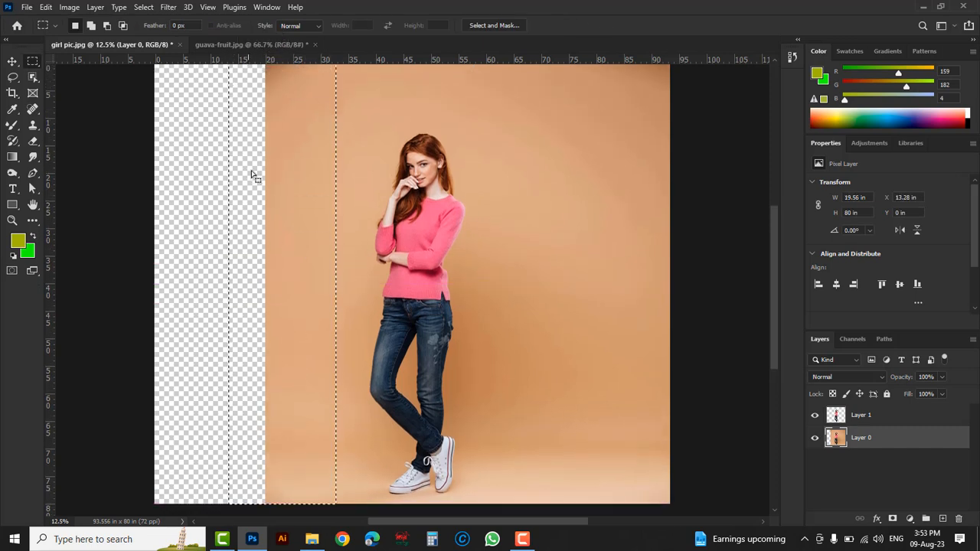
key("ctrl+t")
left_click_drag(228, 284, 52, 284)
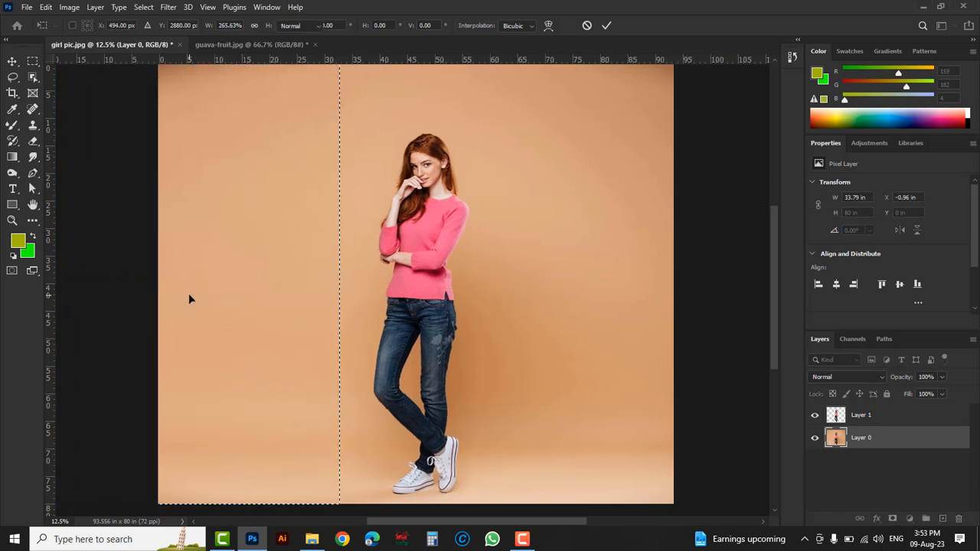
key("Return")
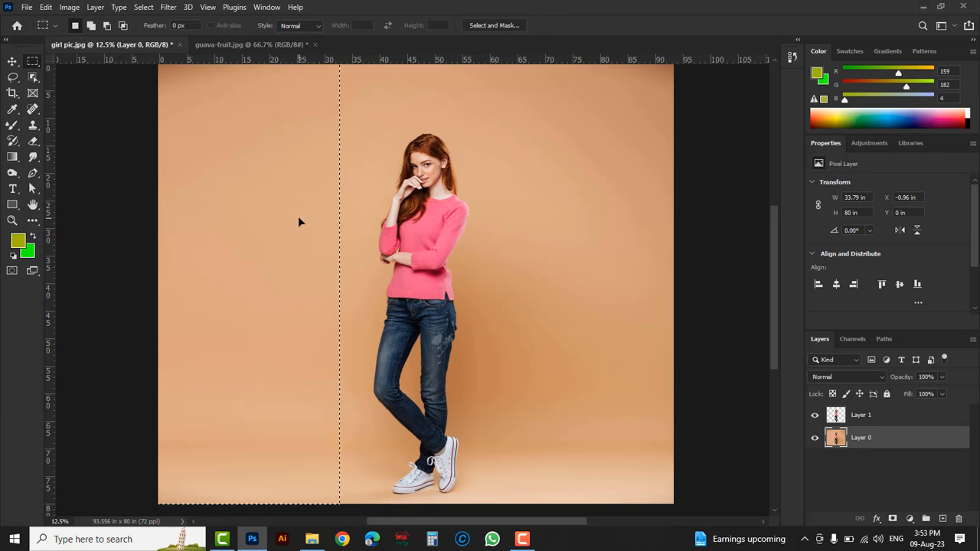
key("ctrl+d")
mouse_move(468, 164)
left_mouse_down()
mouse_move(447, 241)
mouse_move(461, 175)
left_mouse_up()
Duplicate Layer 1 and check each cutout of the woman on its own, leaving all three layers shown.
left_click(866, 419)
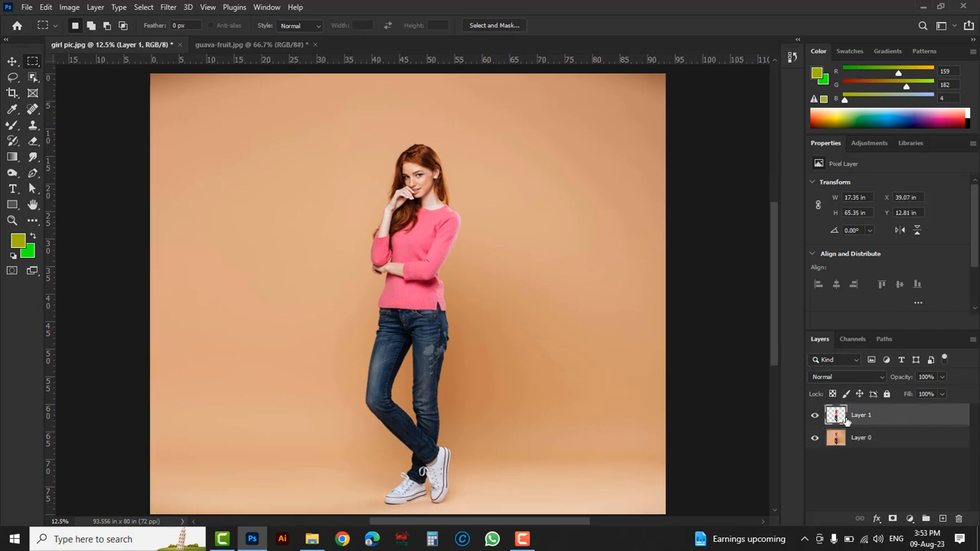
left_click_drag(910, 422, 943, 519)
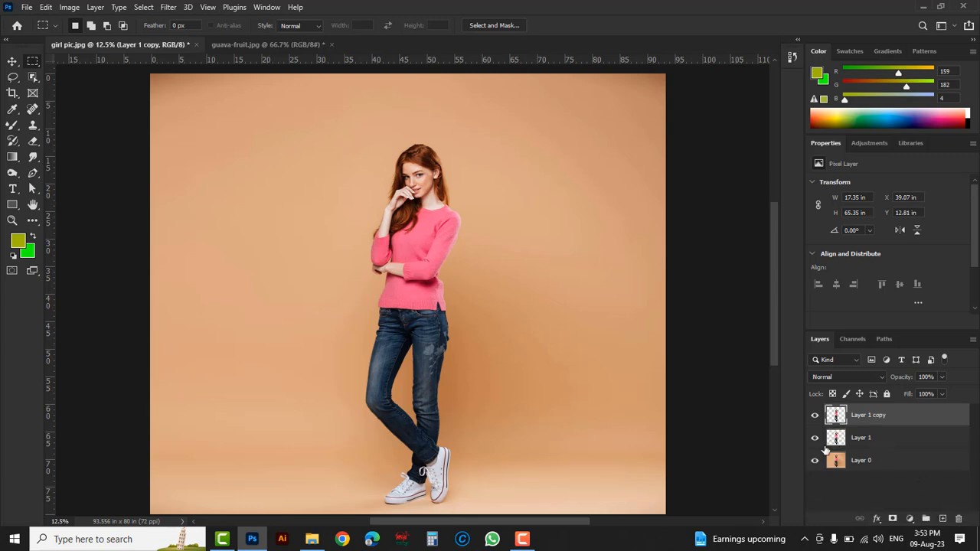
left_click(815, 460)
left_click(814, 438)
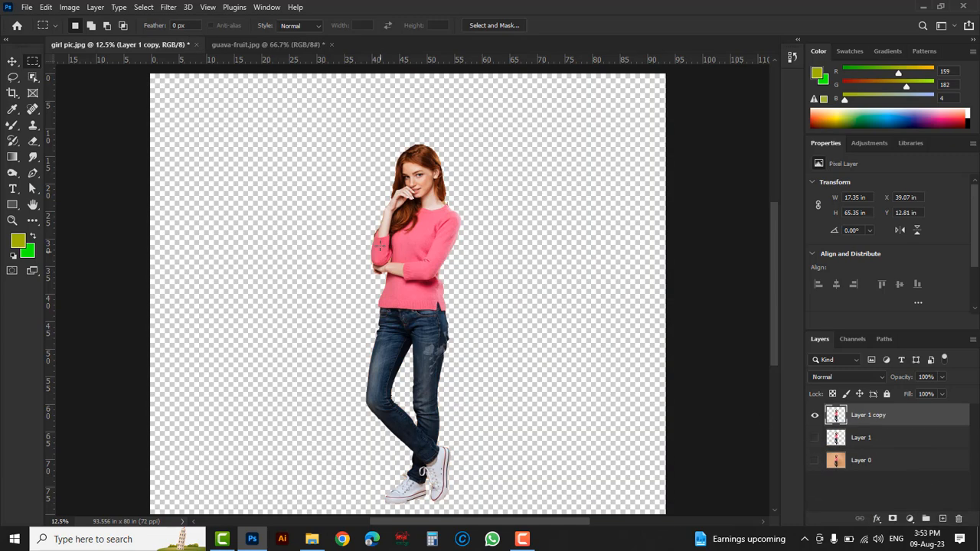
left_click(816, 416)
left_click(816, 415)
left_click(815, 416)
left_click(814, 439)
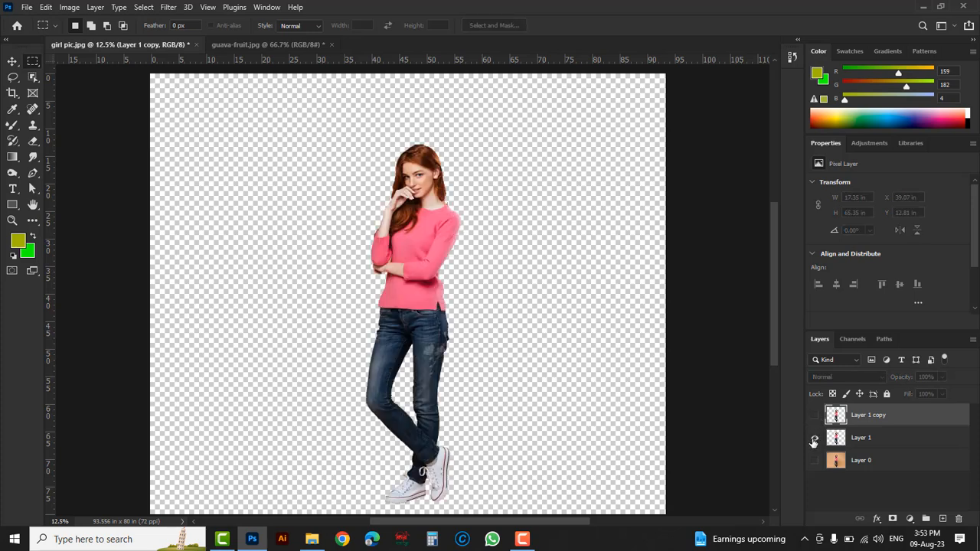
left_click(814, 462)
left_click(815, 416)
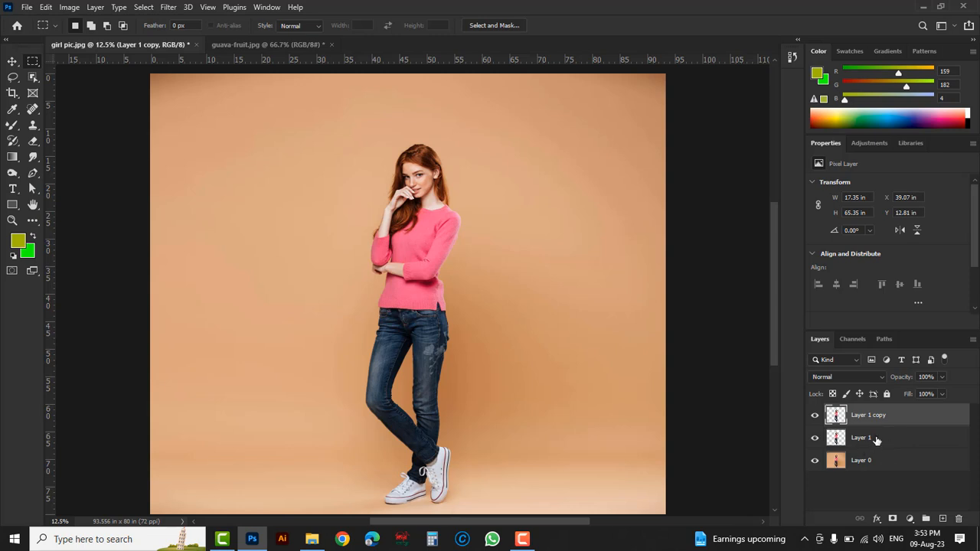
On Layer 1, enlarge the Mixer Brush to size 1100 and load it from the woman's sweater hem and jeans waist.
left_click(881, 440)
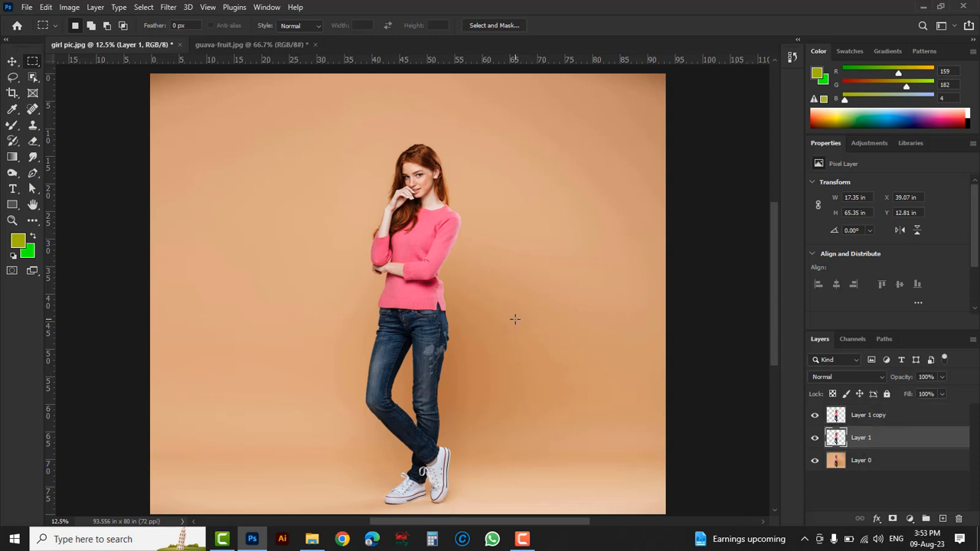
left_click(13, 128)
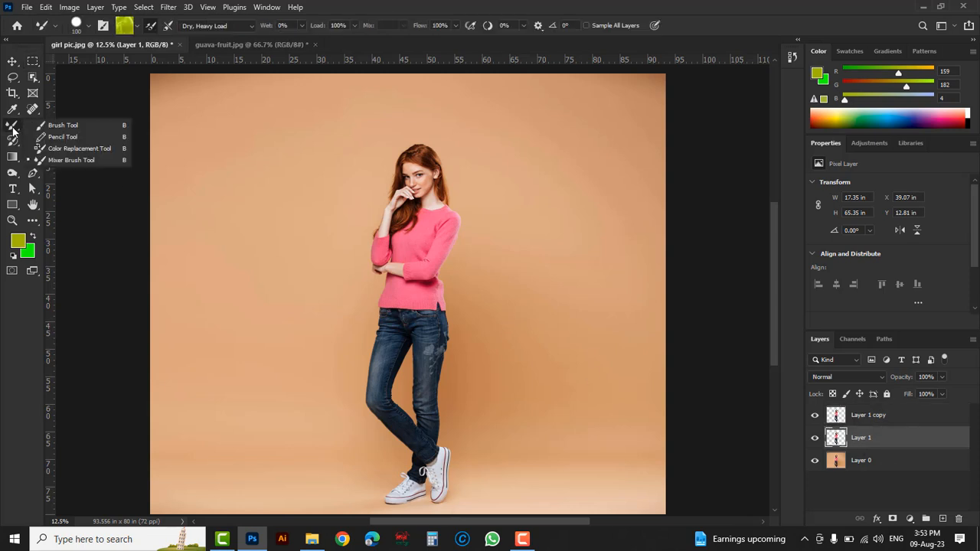
left_click(78, 160)
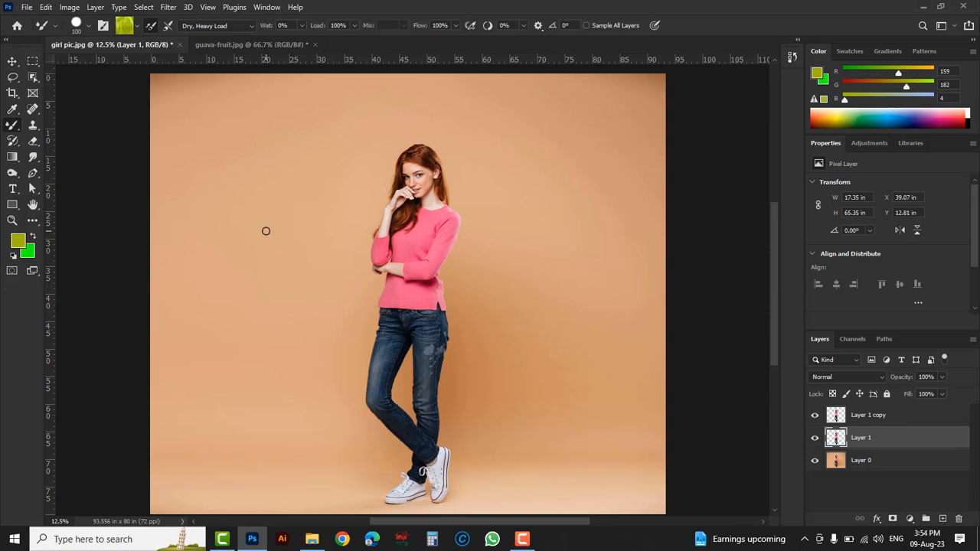
key("bracketright")
key("bracketright")
key("bracketright")
key("bracketright")
key("bracketright")
key("bracketright")
key("bracketright")
key("bracketright")
key("bracketright")
key("bracketright")
key("bracketright")
key("bracketright")
left_click(398, 300, "alt")
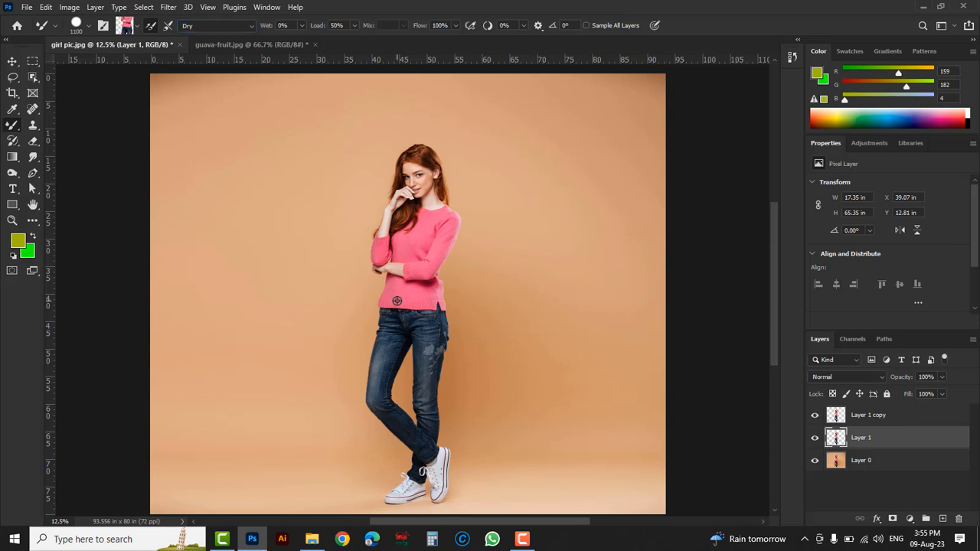
Apply the Dry, Heavy Load preset and paint a long winding ribbon around and behind the woman on Layer 1, checking it by toggling the layer's visibility.
left_click(252, 26)
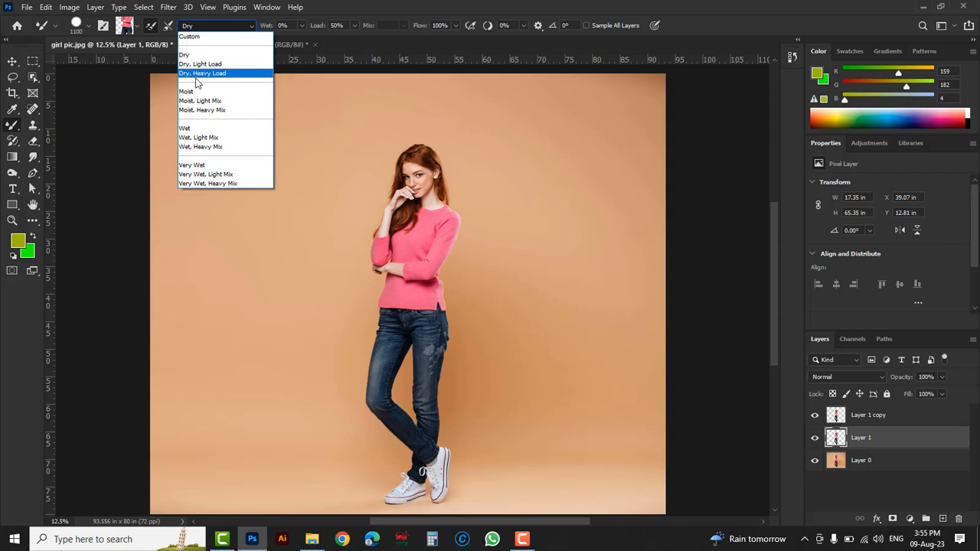
left_click(219, 76)
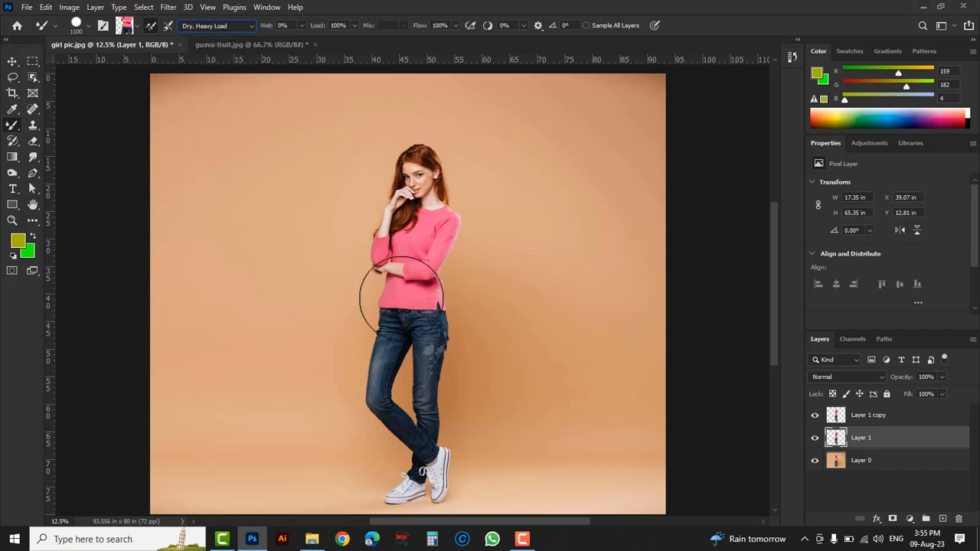
left_click_drag(421, 322, 455, 322)
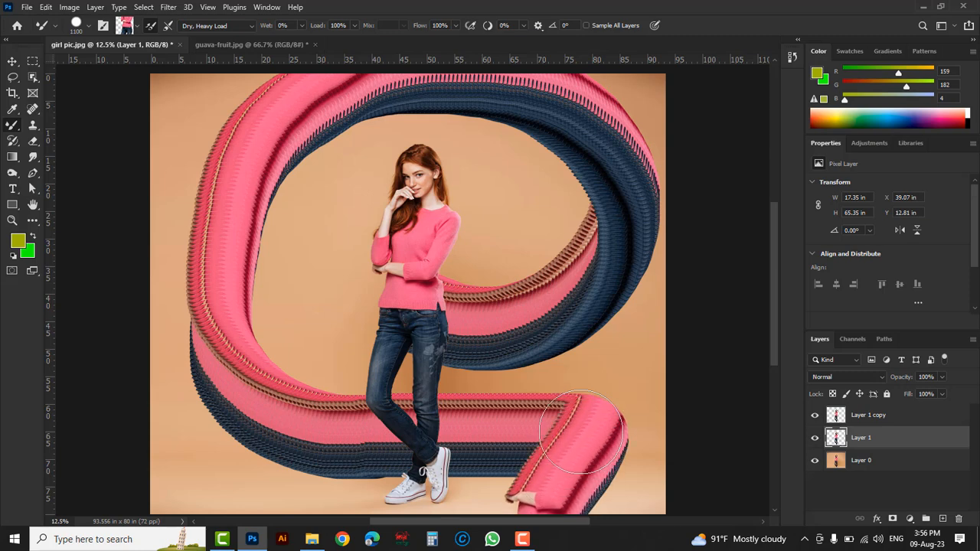
left_click(815, 438)
left_click(815, 438)
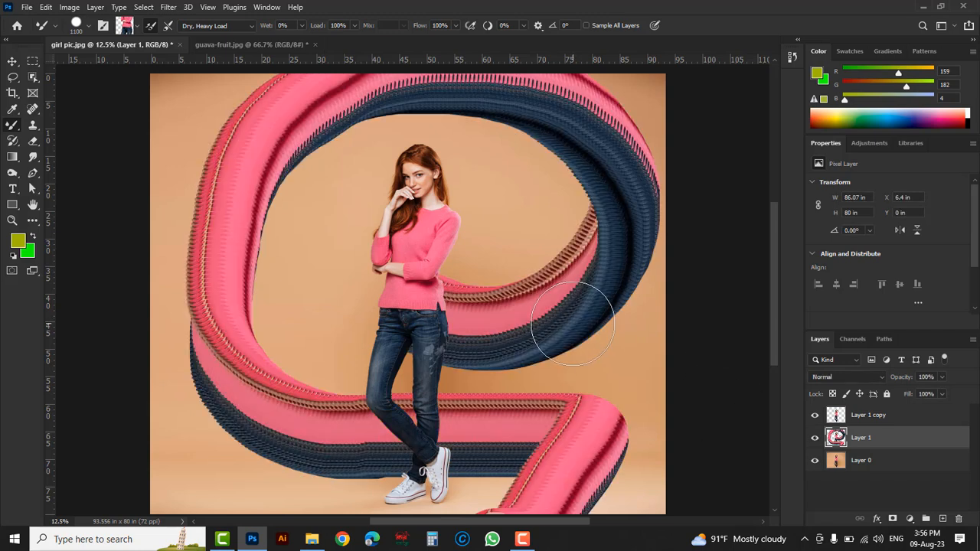
left_click_drag(572, 323, 535, 316)
left_click(531, 311, "alt")
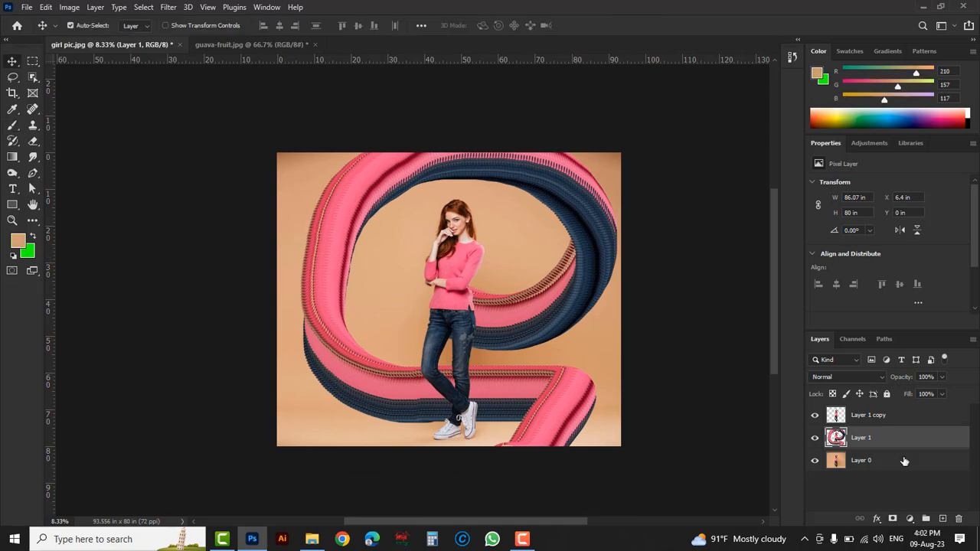
Hide Layer 1 copy and Layer 1, and add a new empty layer directly above Layer 0.
left_click(814, 415)
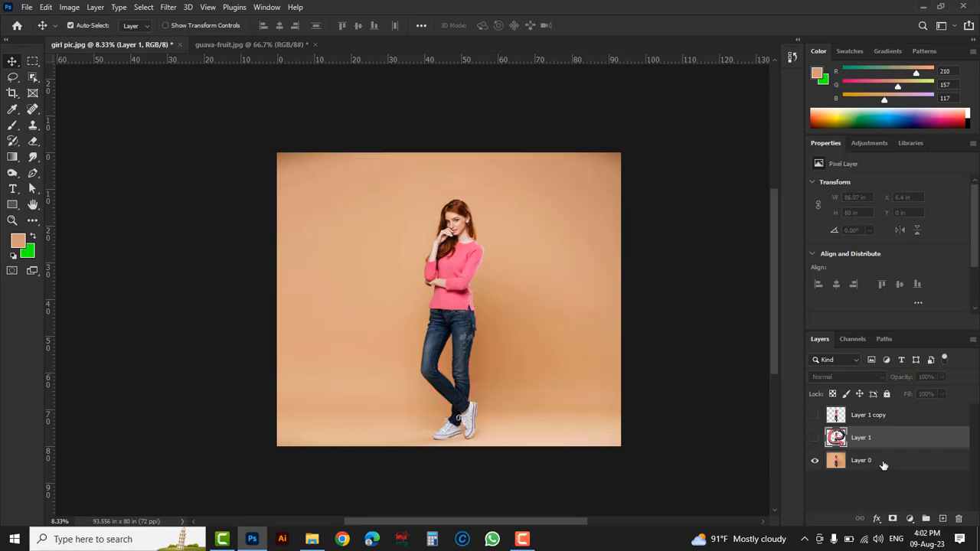
left_click(884, 462)
left_click(943, 519)
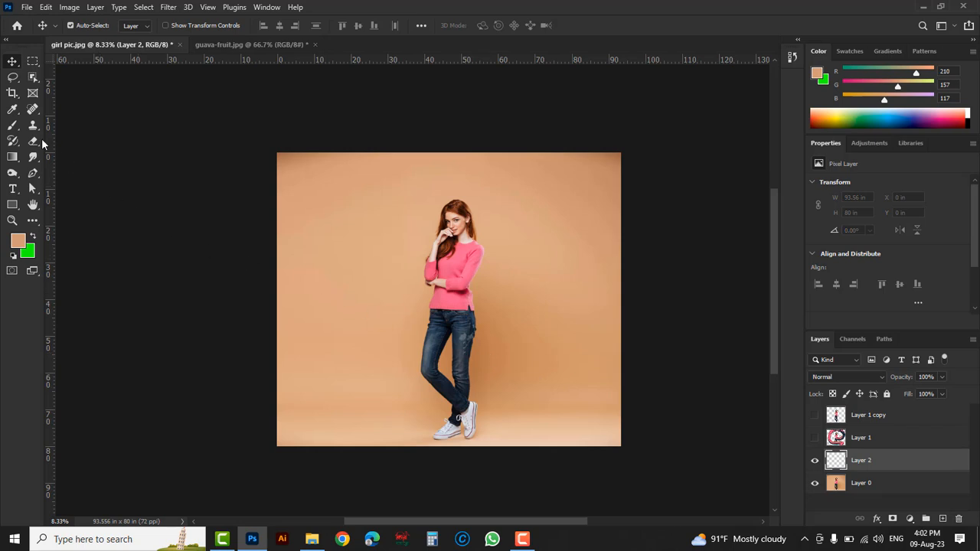
With the soft 4600 px Brush in blue 03c1cd, paint the upper half of Layer 2 at 66% and again at 100% opacity.
left_click(13, 127)
left_click(72, 128)
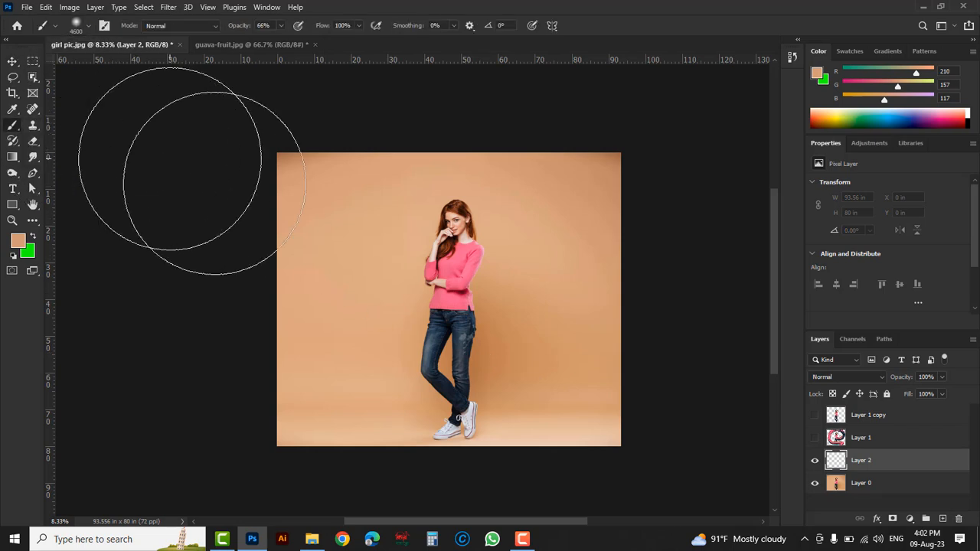
left_click(18, 241)
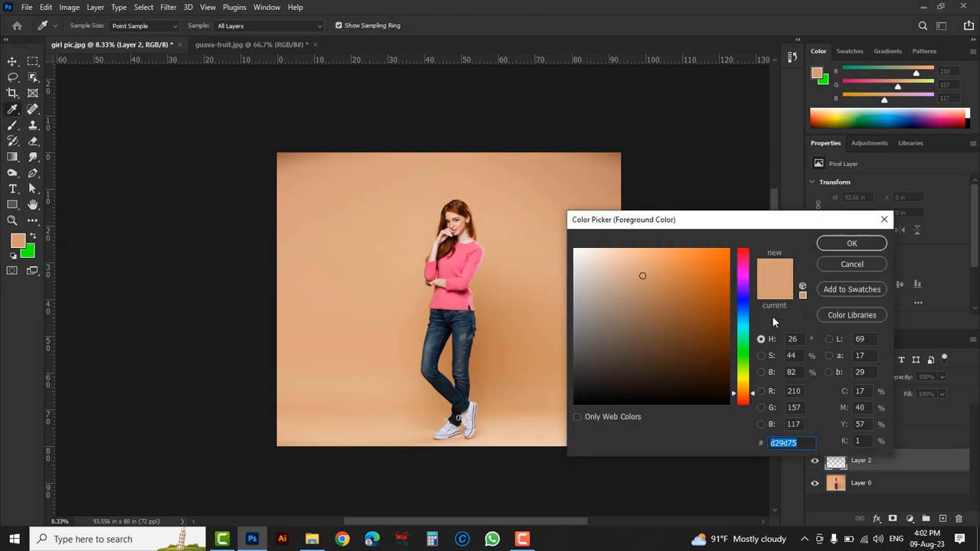
left_click_drag(743, 338, 742, 328)
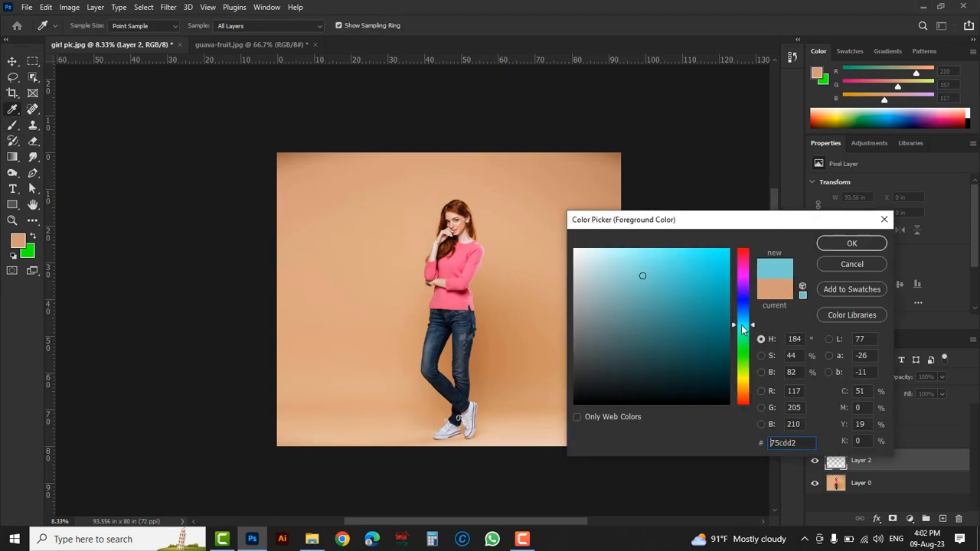
left_click_drag(718, 278, 727, 306)
left_click(727, 280)
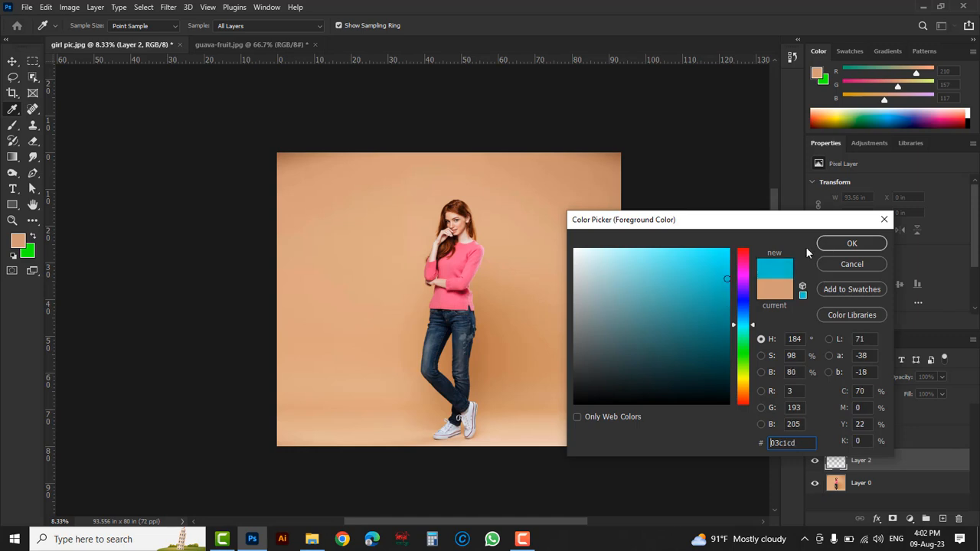
left_click(852, 245)
left_click_drag(259, 213, 682, 210)
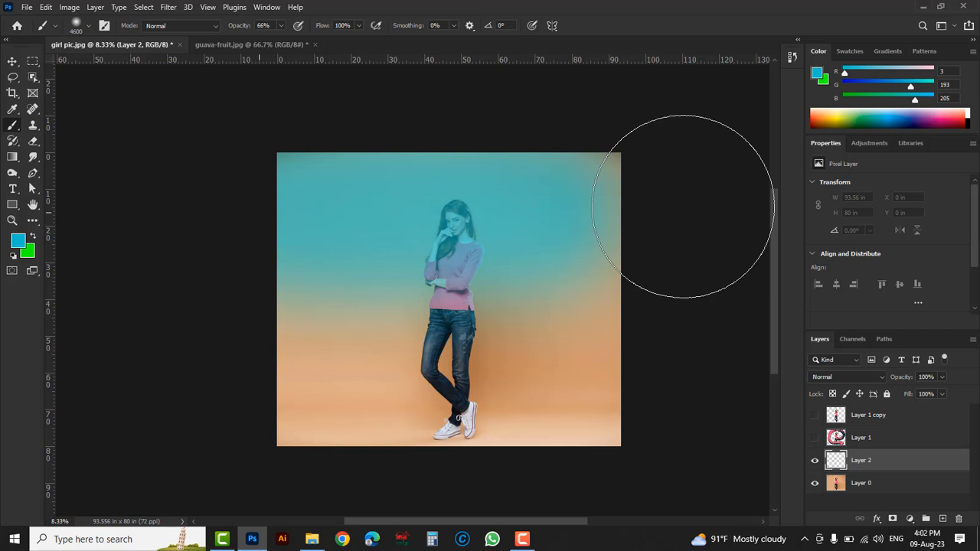
left_click(282, 27)
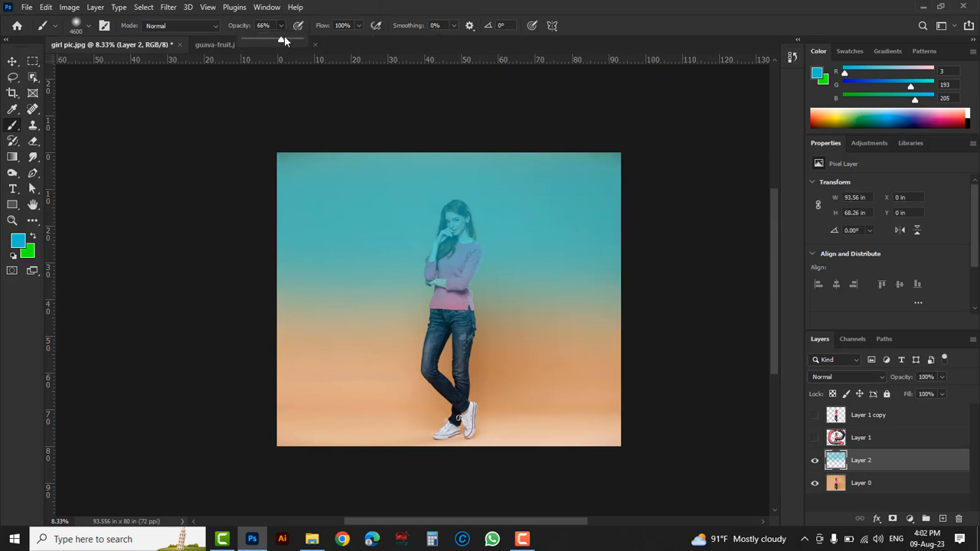
left_click_drag(283, 38, 473, 45)
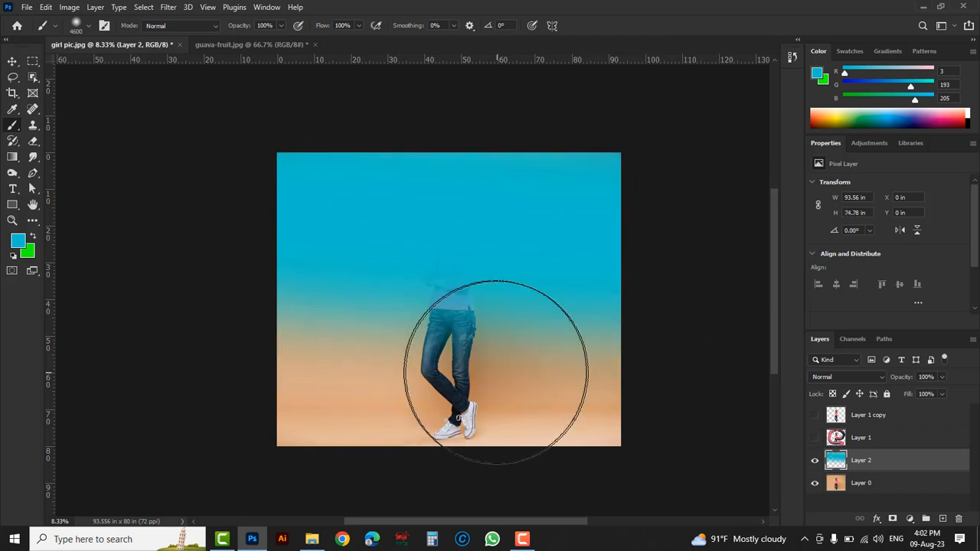
Set the foreground color to red ff0000 and paint the lower half of Layer 2 at 45% and again at 100% opacity.
left_click(21, 243)
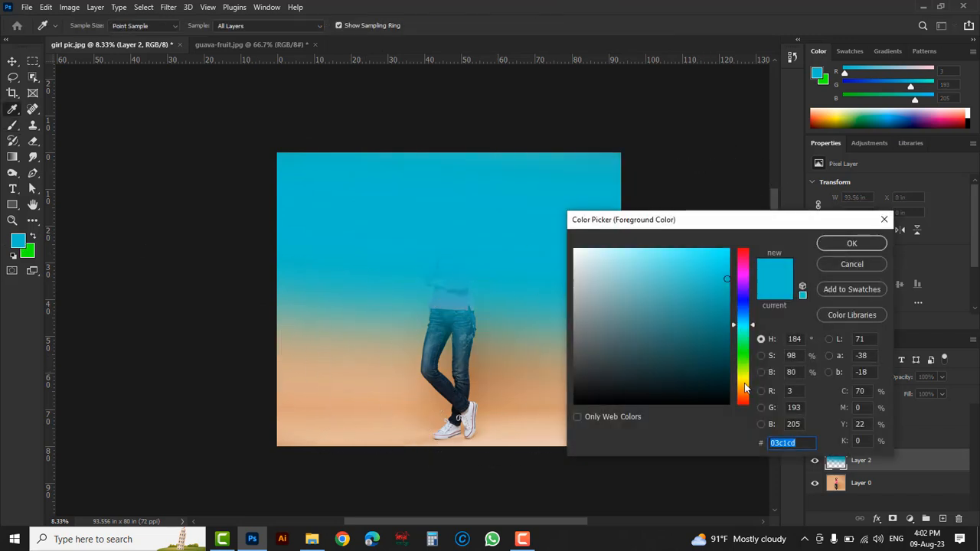
left_click(745, 403)
left_click_drag(727, 279, 732, 248)
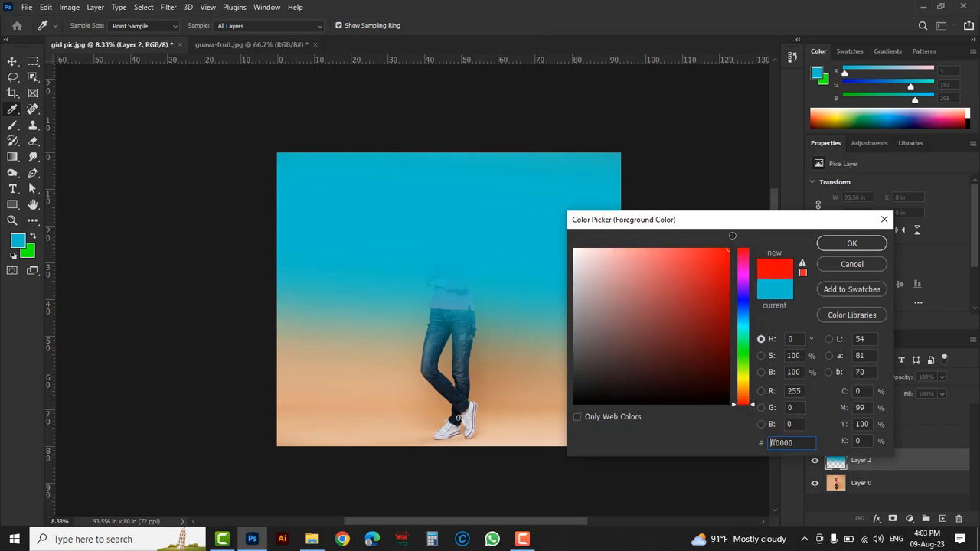
left_click(842, 243)
left_click_drag(214, 375, 678, 390)
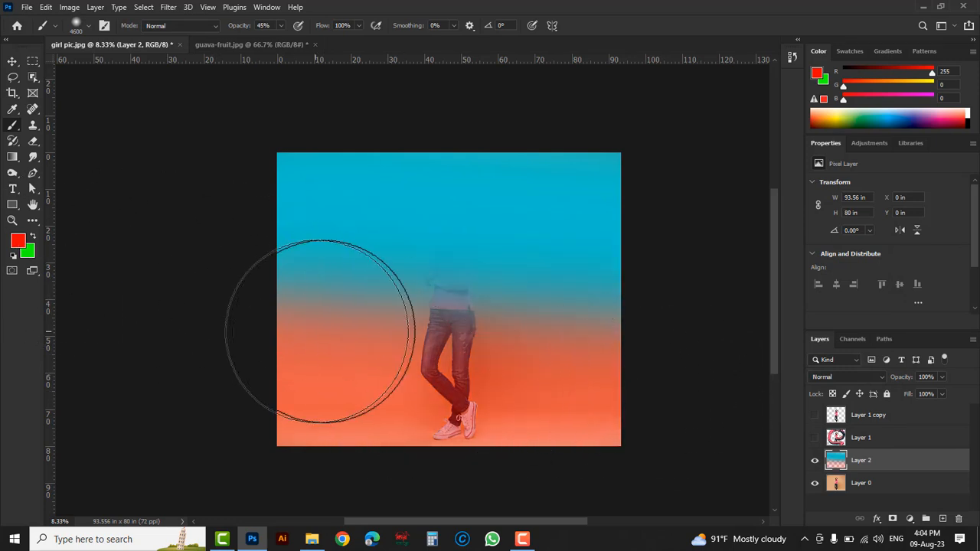
left_click(281, 25)
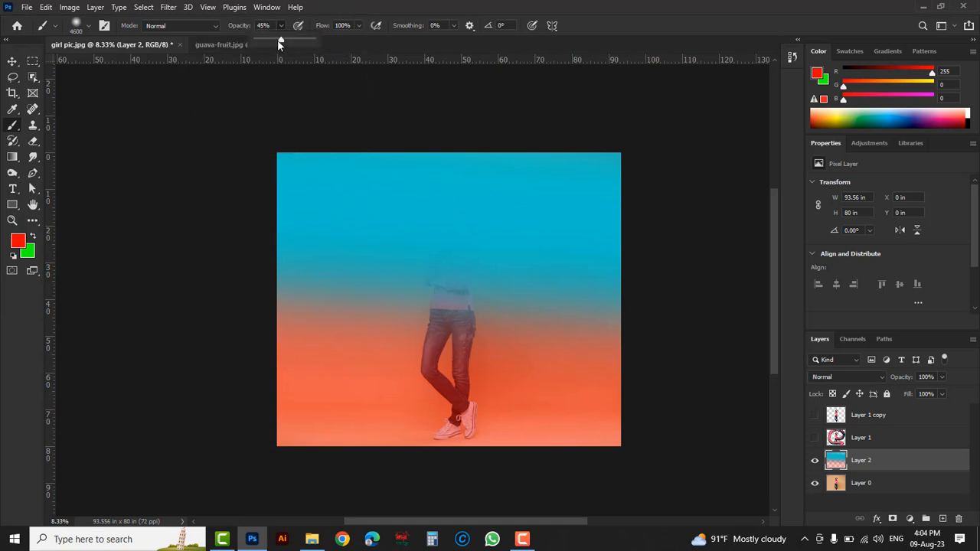
left_click_drag(281, 39, 312, 39)
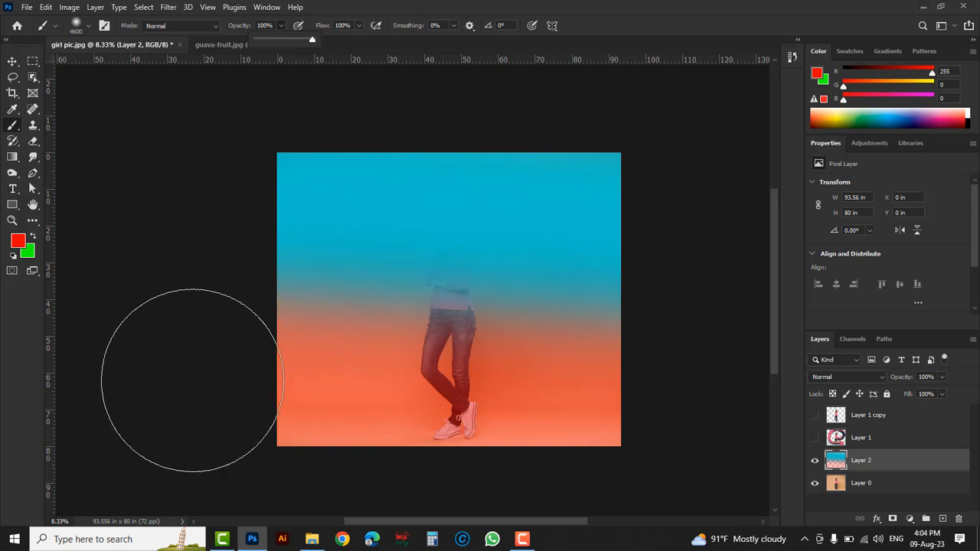
left_click_drag(701, 386, 696, 387)
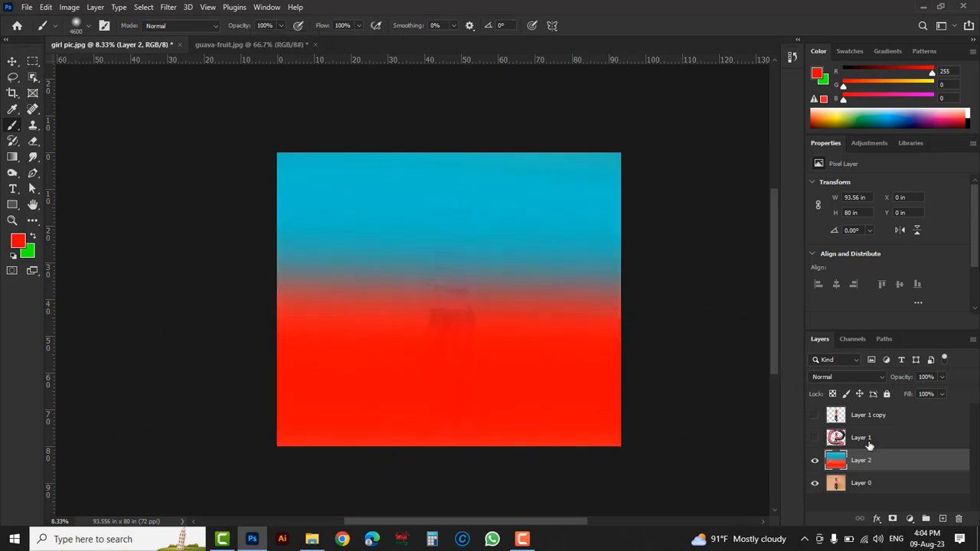
Select Layer 1 and show it and Layer 1 copy again over the blue and red backdrop.
left_click(864, 439)
left_click(814, 437)
left_click(814, 415)
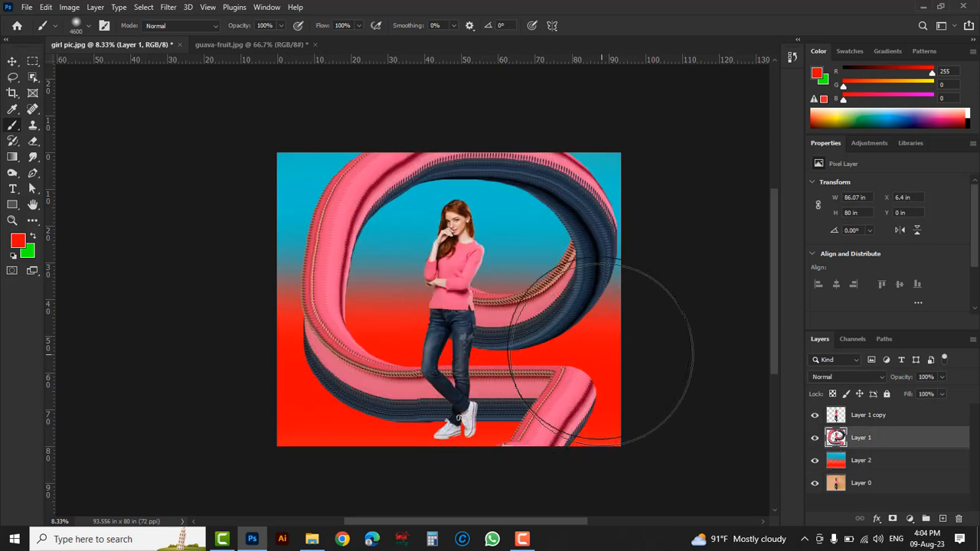
scroll(525, 281, "up", 1)
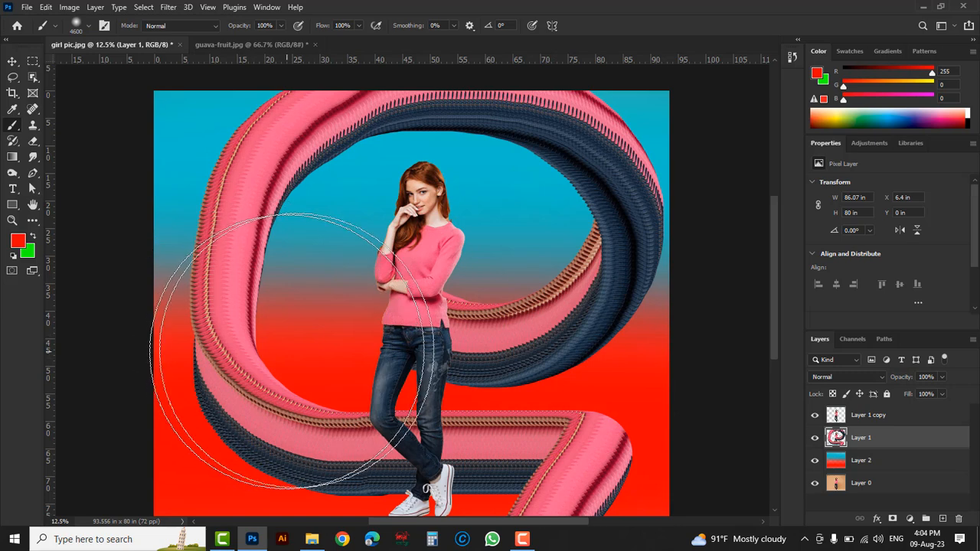
right_click(12, 125)
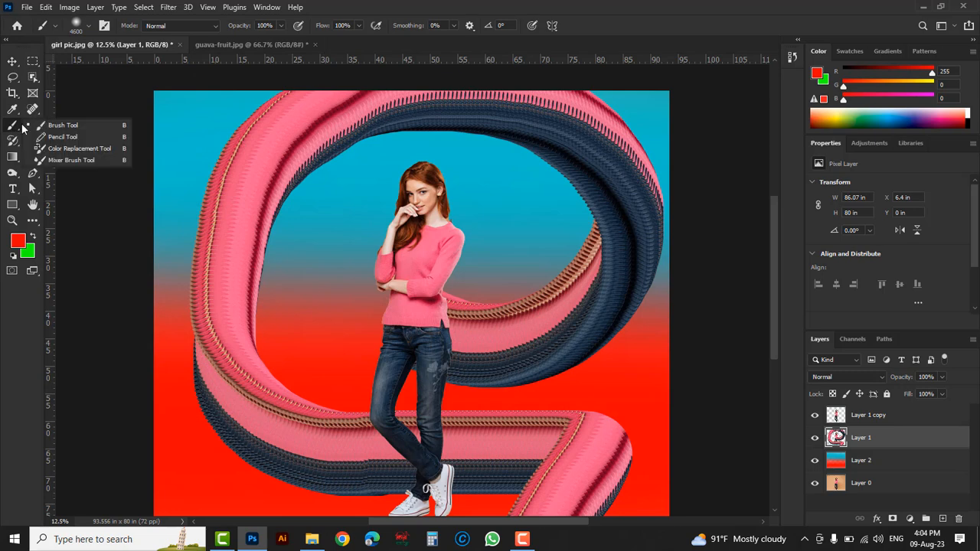